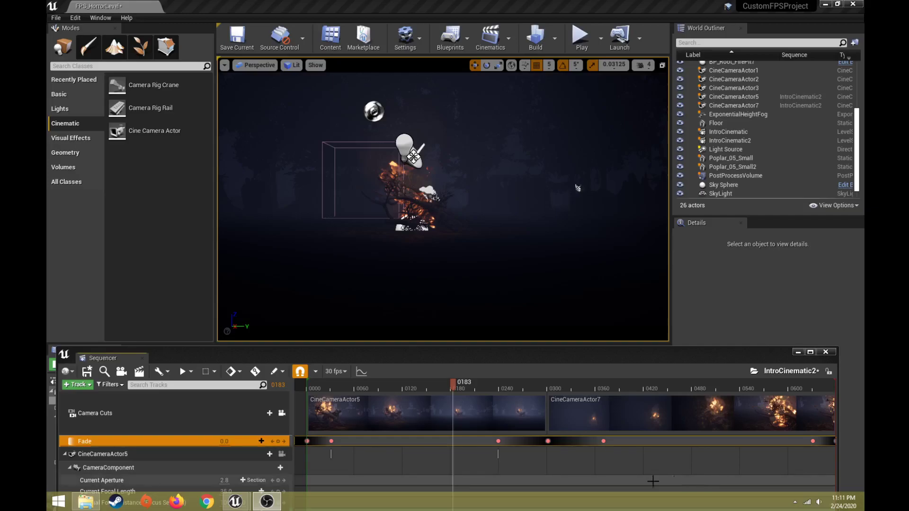
Step: Expand the Sequencer track rows and rewind IntroCinematic2 to frame 0000
left_click_drag(436, 354, 433, 247)
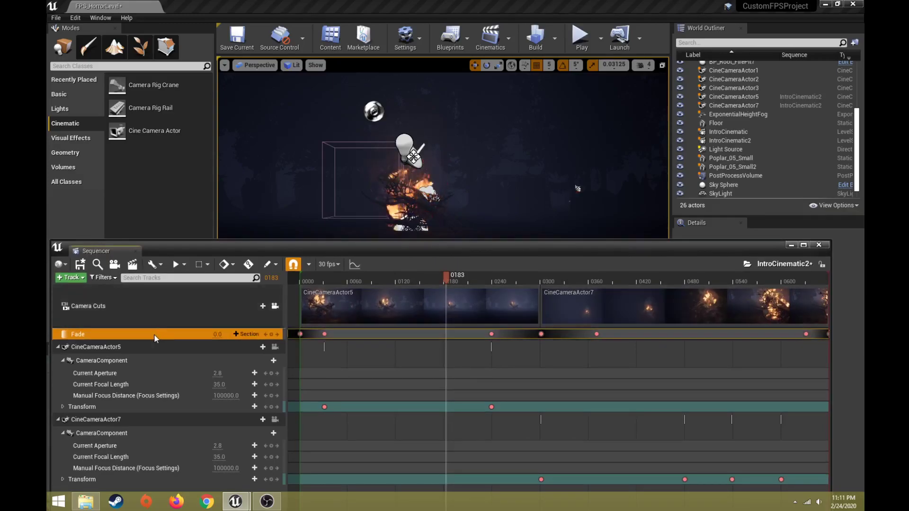
mouse_move(444, 274)
left_mouse_down()
mouse_move(457, 287)
mouse_move(439, 393)
mouse_move(290, 400)
mouse_move(481, 441)
mouse_move(564, 439)
mouse_move(819, 469)
mouse_move(730, 478)
mouse_move(389, 466)
mouse_move(292, 452)
left_mouse_up()
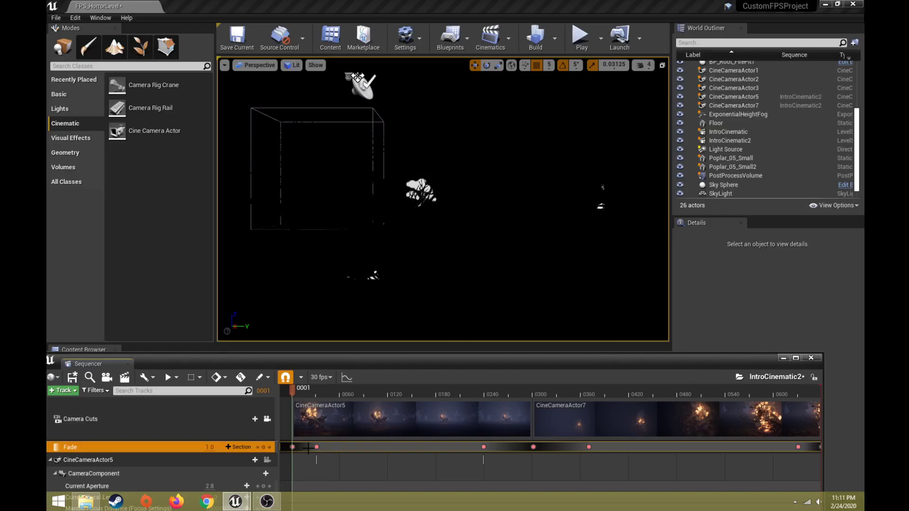
Step: Close Sequencer and select Heavy Breathing_Cue in the Content Browser's Audio folder
left_click(810, 359)
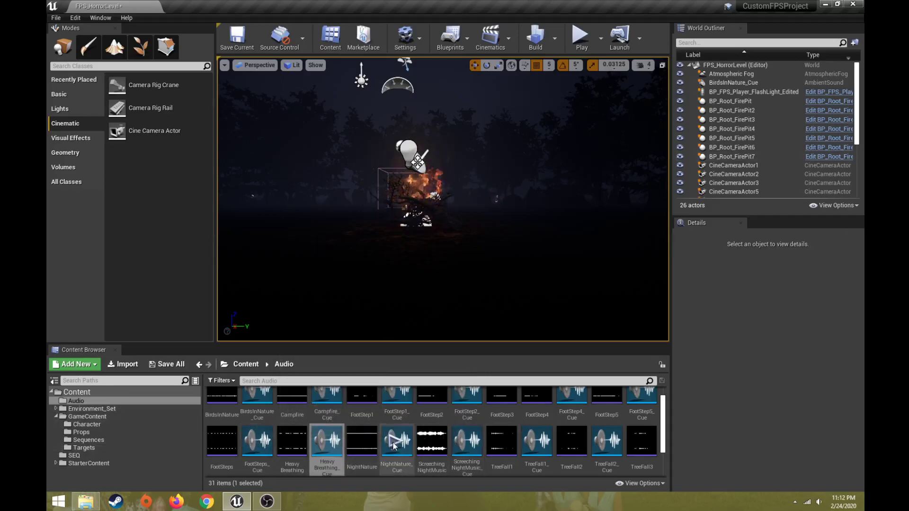
scroll(501, 454, "down", 1)
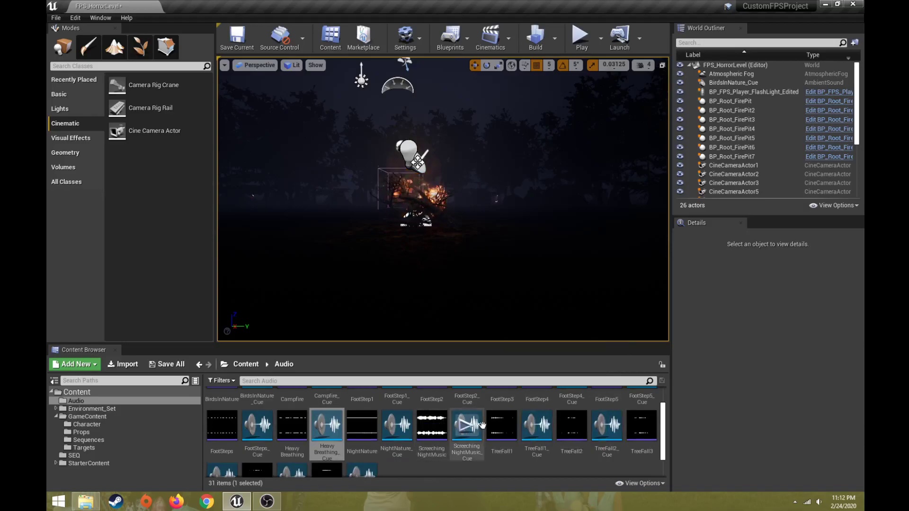
left_click(466, 428)
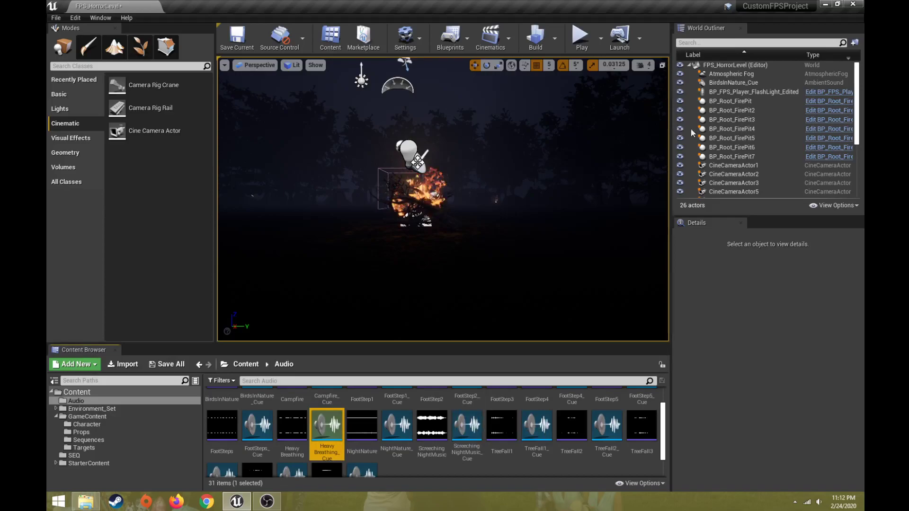
left_click_drag(855, 127, 858, 175)
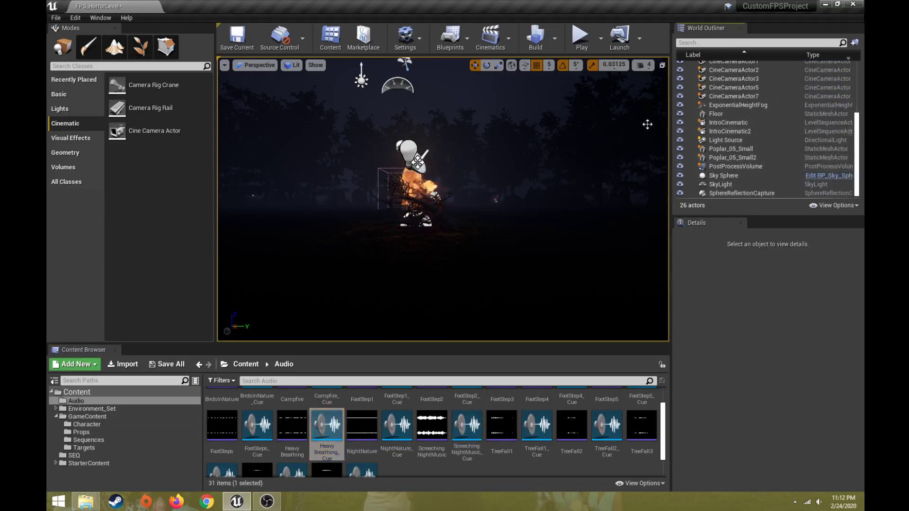
Step: Open IntroCinematic2 from the World Outliner in Sequencer and save it
double_click(716, 132)
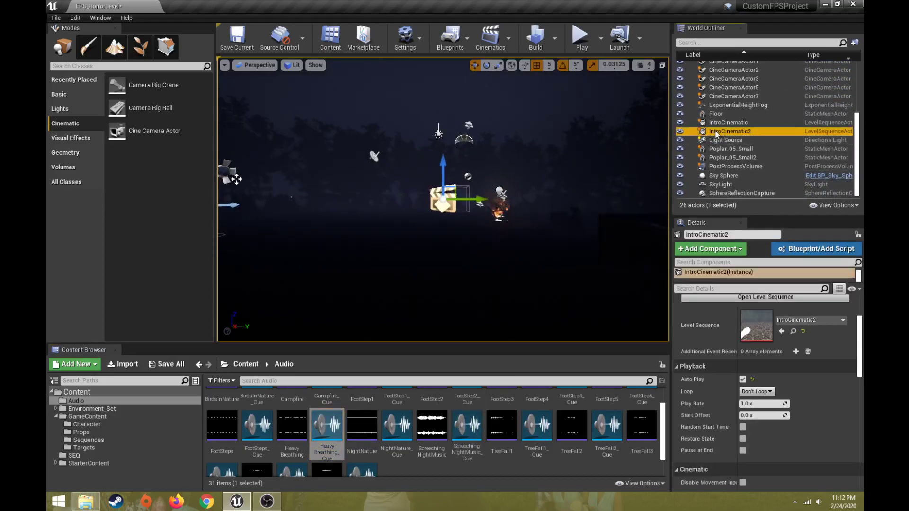
right_click(722, 132)
left_click(739, 152)
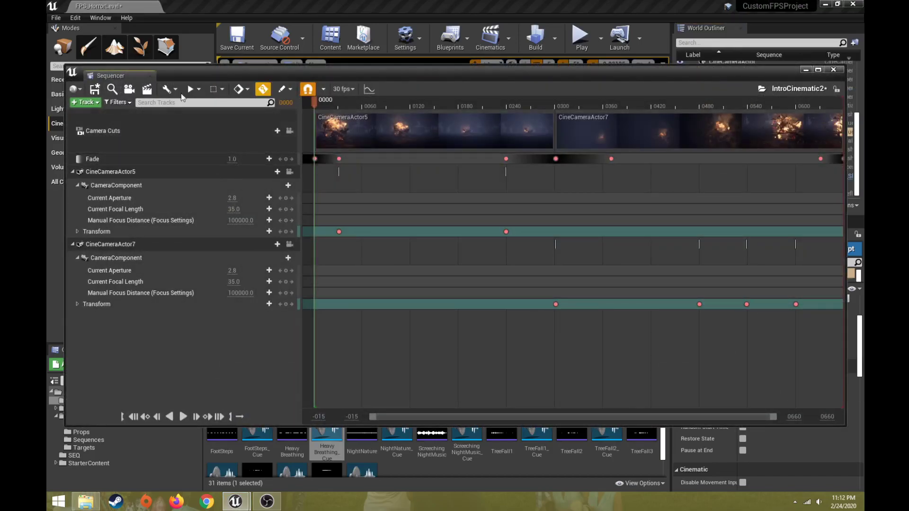
left_click(95, 89)
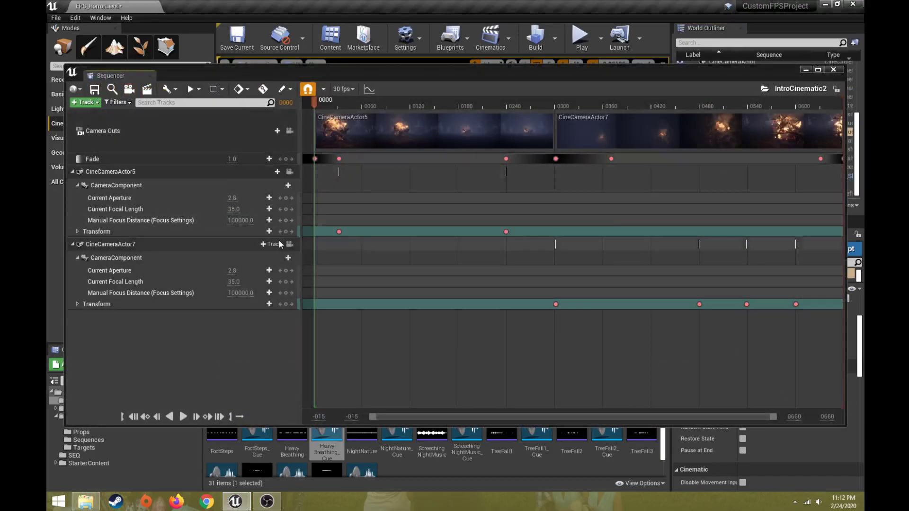
Step: Drag ScreechingNightMusic_Cue onto the sequence to create an Audio track
left_click(494, 462)
left_click(477, 441)
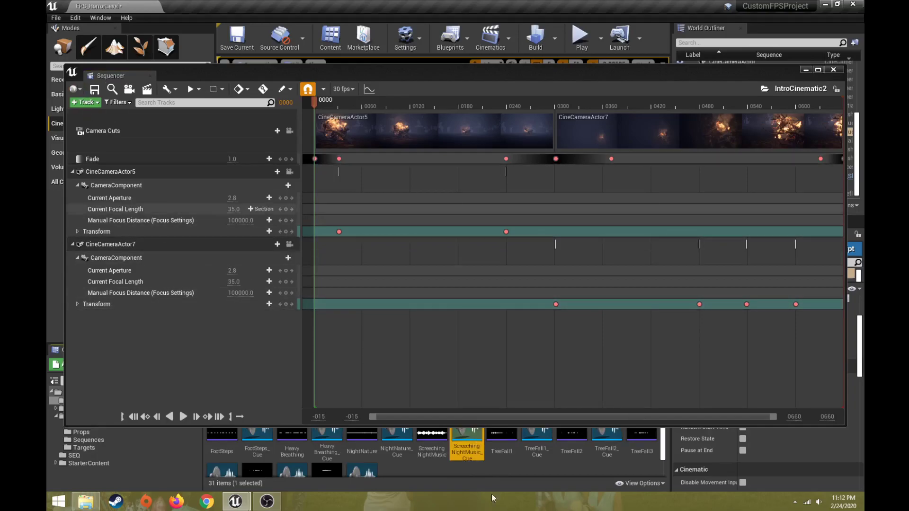
left_click_drag(478, 437, 114, 336)
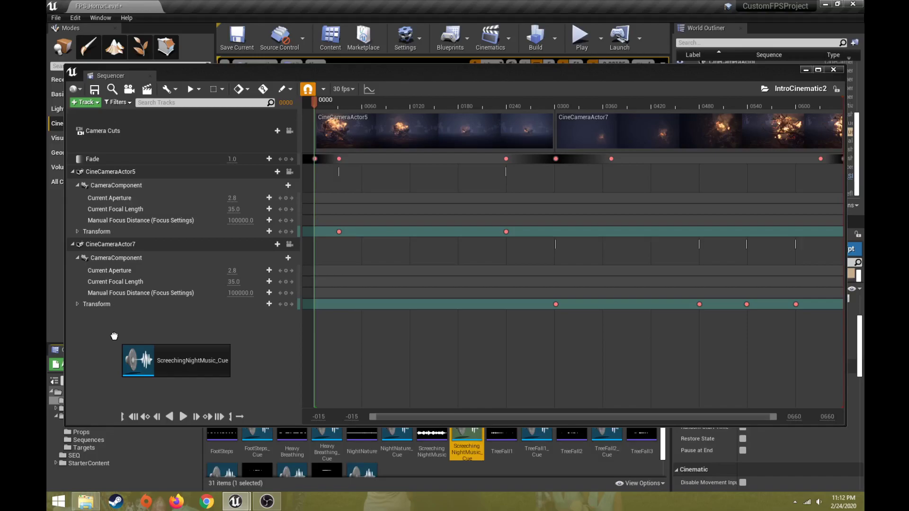
left_click_drag(115, 336, 101, 346)
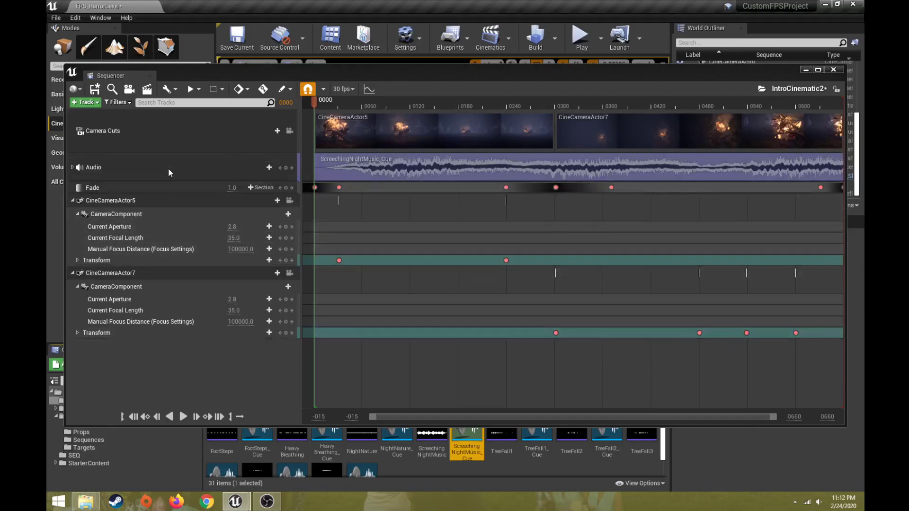
left_click(169, 170)
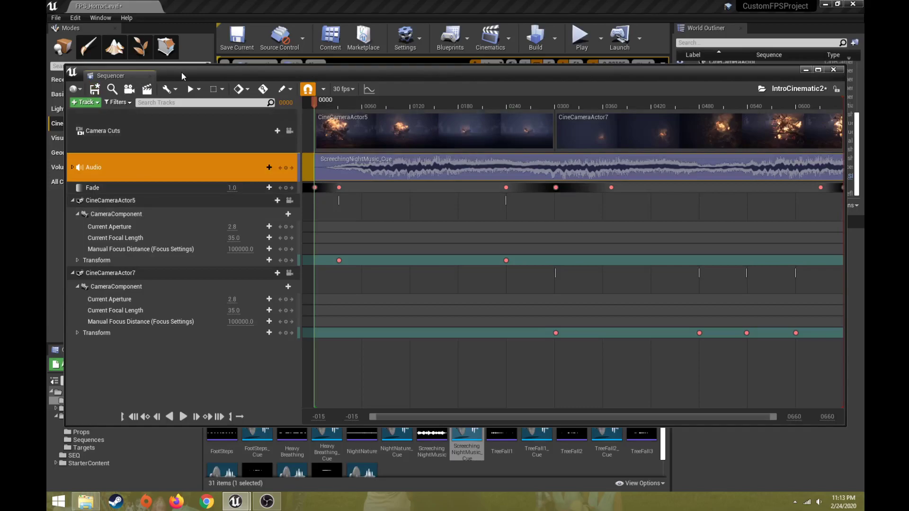
Step: Dock Sequencer below the viewport, lock to camera cuts, and play the sequence
left_click(193, 89)
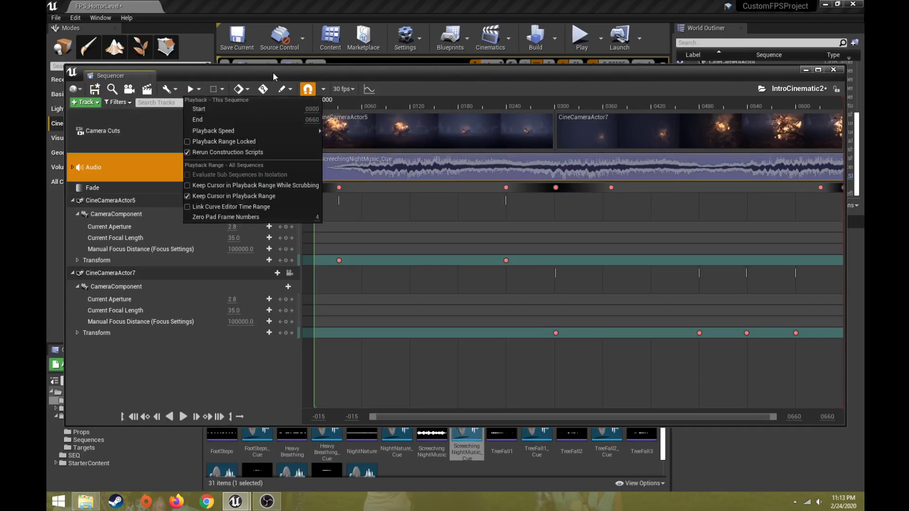
left_click_drag(273, 71, 269, 295)
left_click(259, 289)
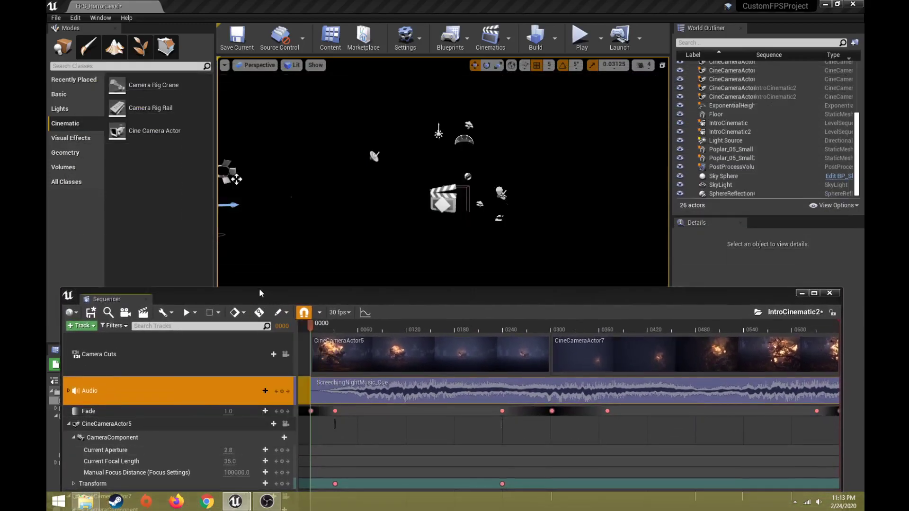
left_click(285, 355)
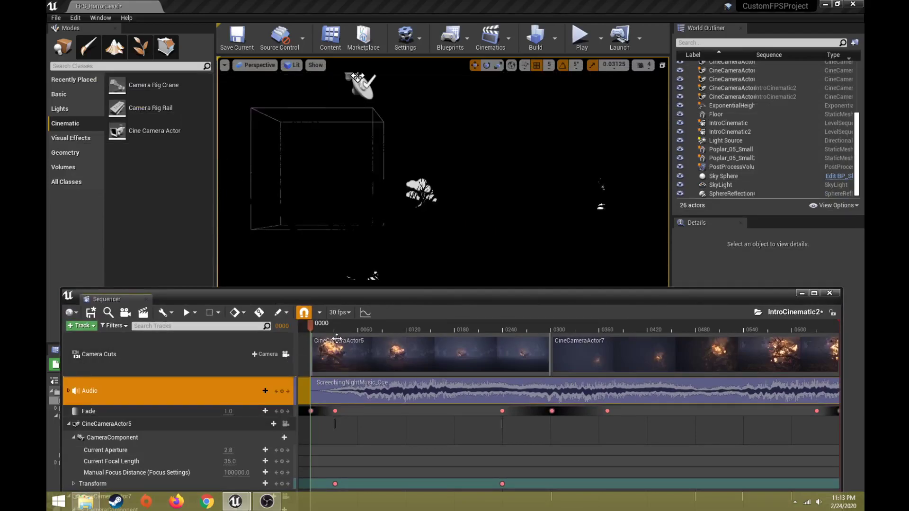
key("space")
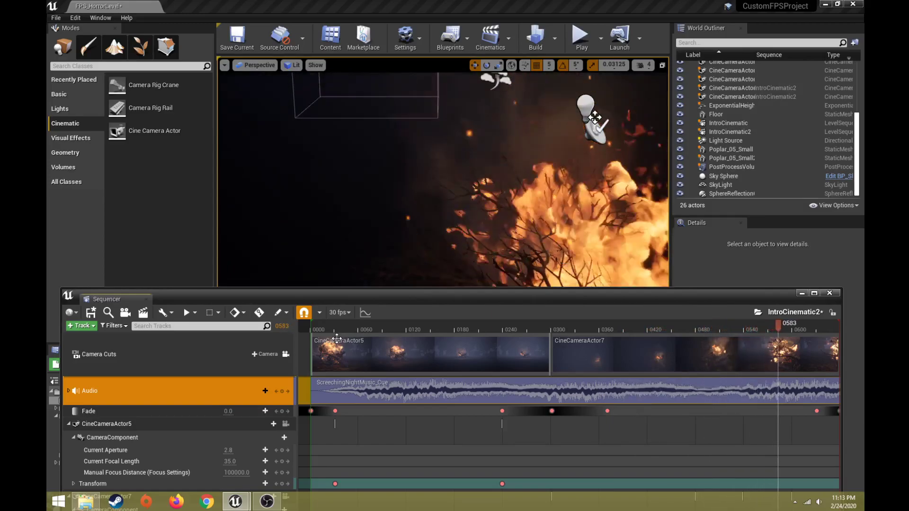
Step: Resize the Sequencer panel to show all tracks, then uncover the viewport
left_click_drag(412, 301, 422, 114)
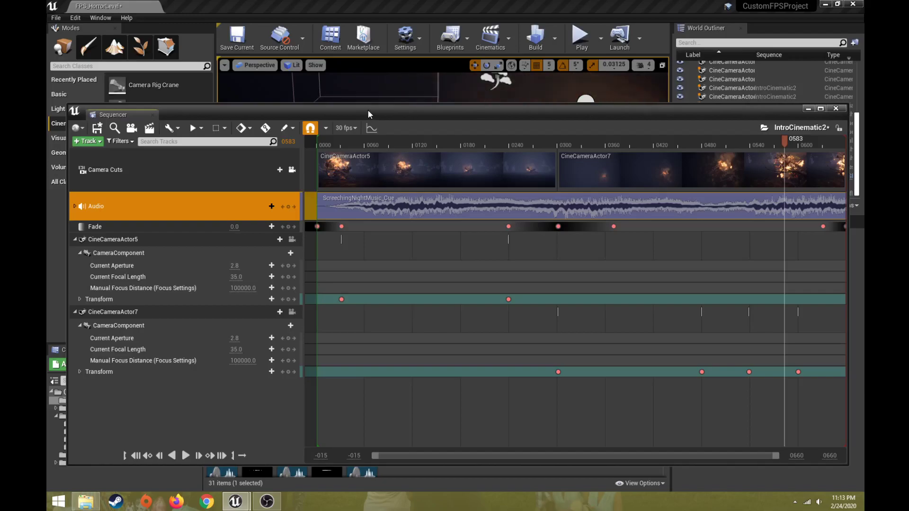
mouse_move(368, 112)
left_mouse_down()
mouse_move(365, 139)
mouse_move(368, 119)
left_mouse_up()
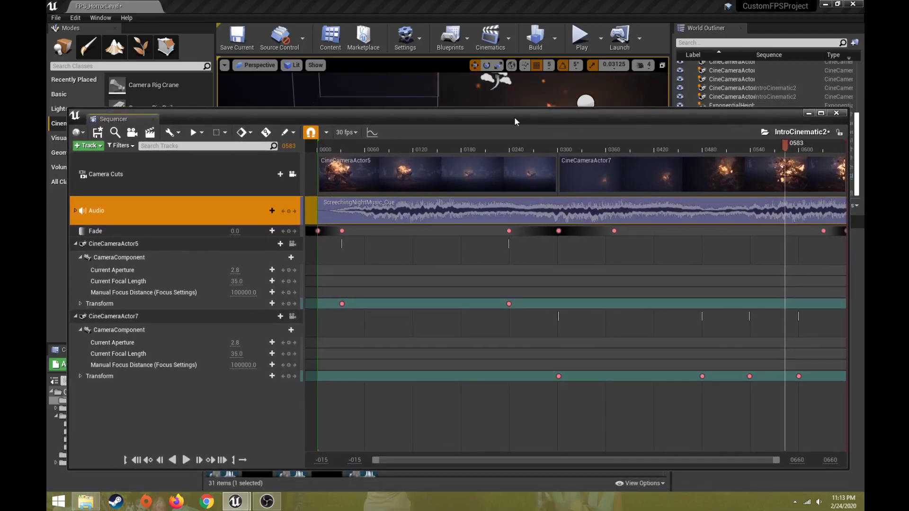
left_click_drag(768, 116, 764, 347)
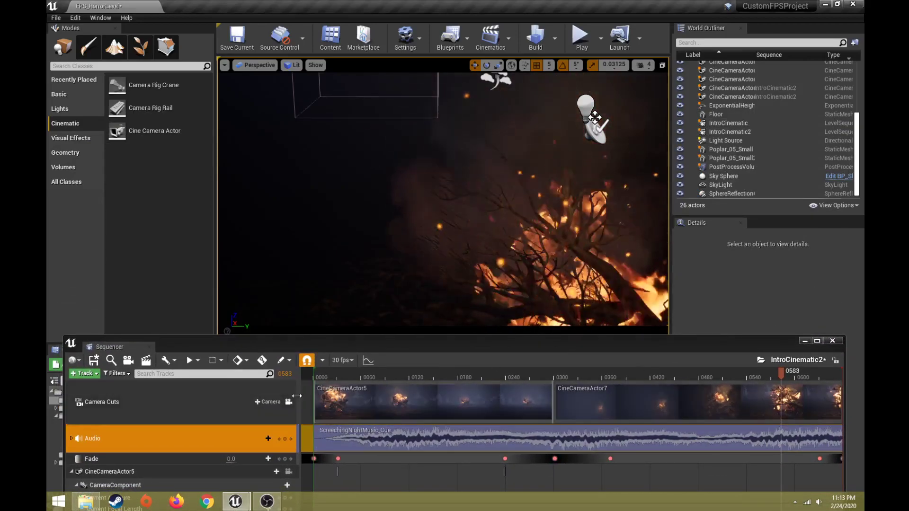
Step: Unlock camera cuts and browse the Environment_Set/Environment folders in the Content Browser
left_click(288, 402)
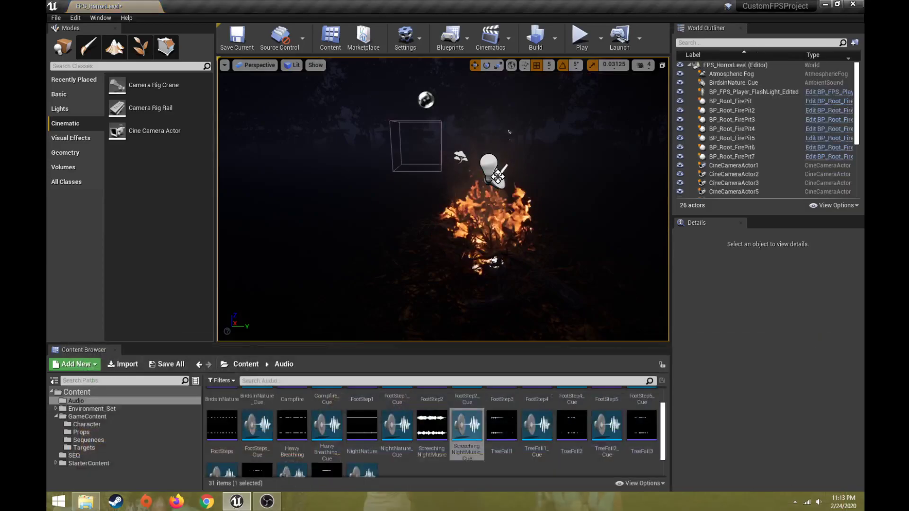
right_click_drag(443, 199, 412, 156)
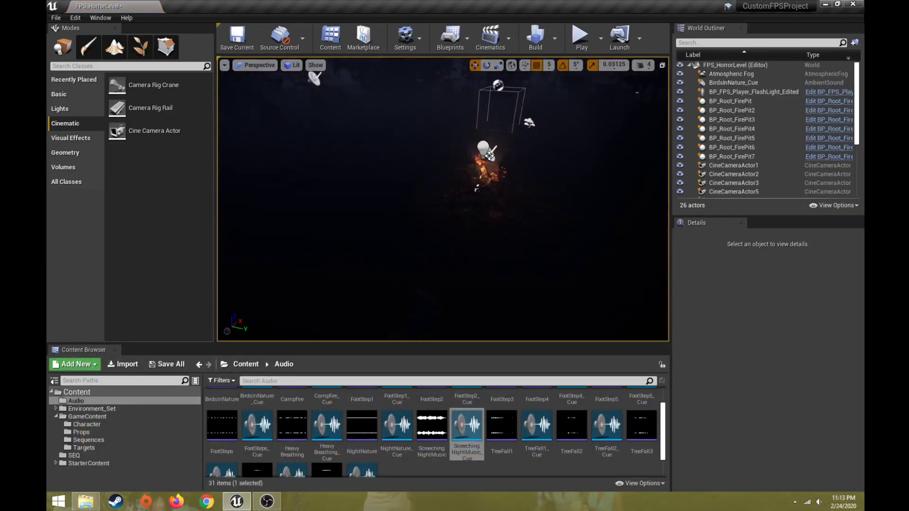
left_click(90, 409)
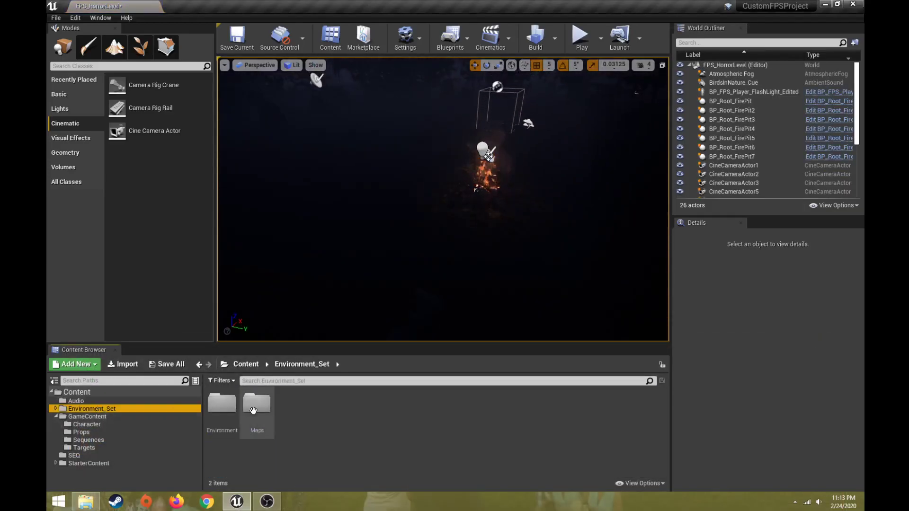
double_click(222, 403)
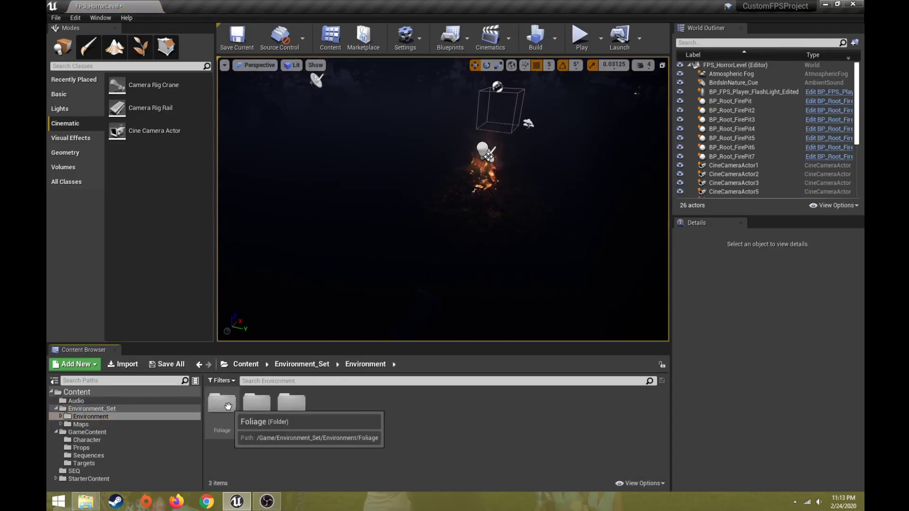
double_click(230, 404)
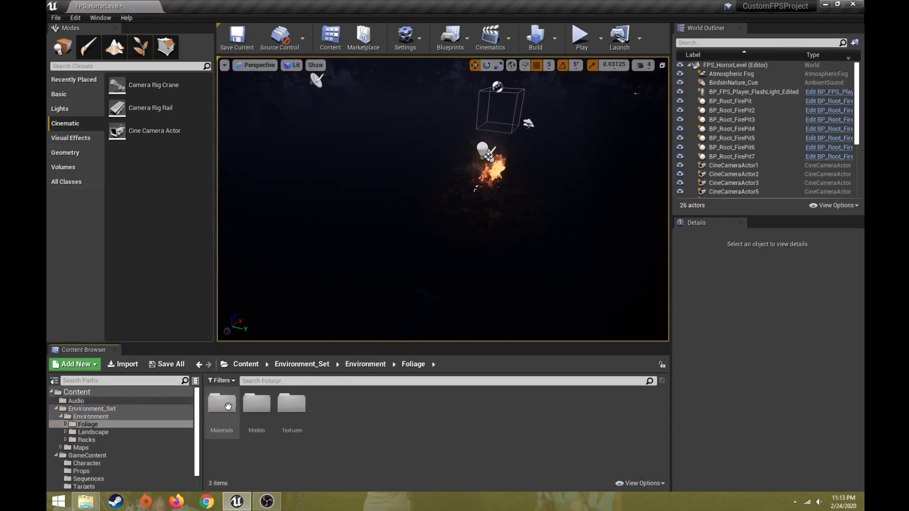
double_click(257, 404)
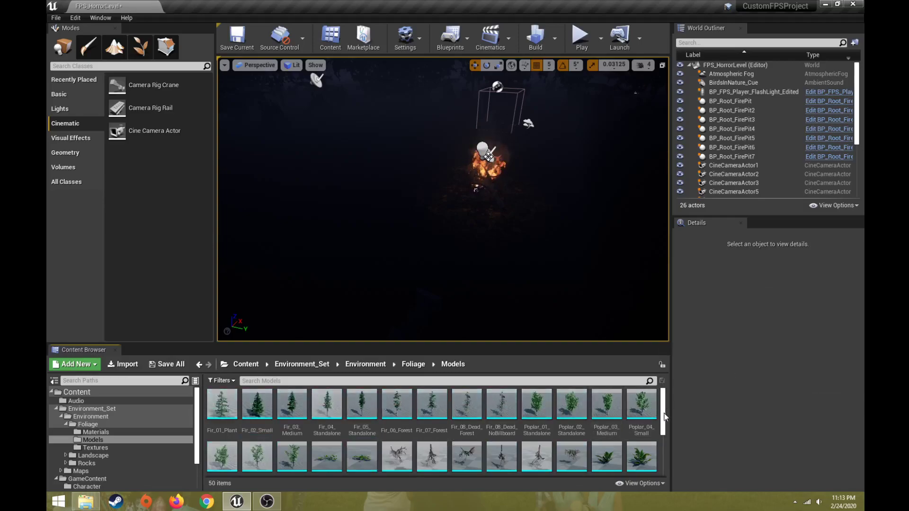
scroll(426, 440, "down", 1)
left_click(113, 425)
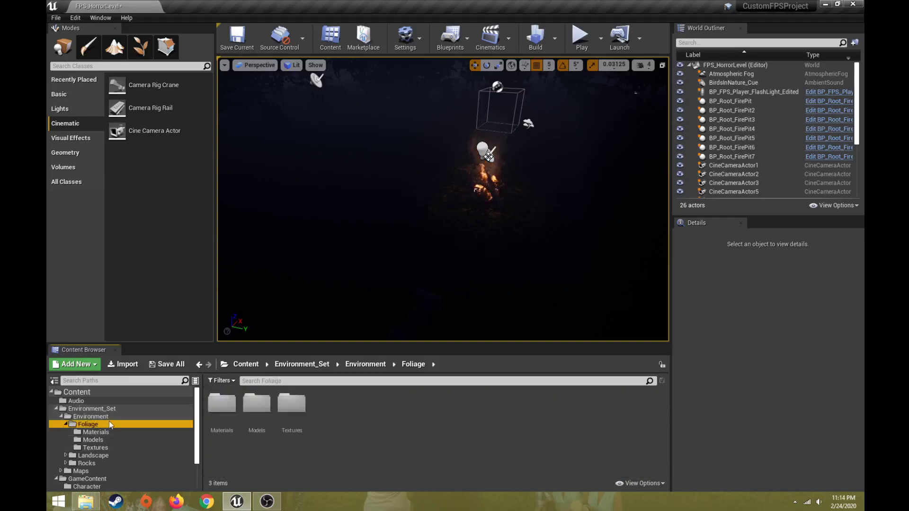
left_click(113, 418)
Step: From Rocks/Models, place SM_Big_Rock_01 in the level beside the campfire
double_click(291, 406)
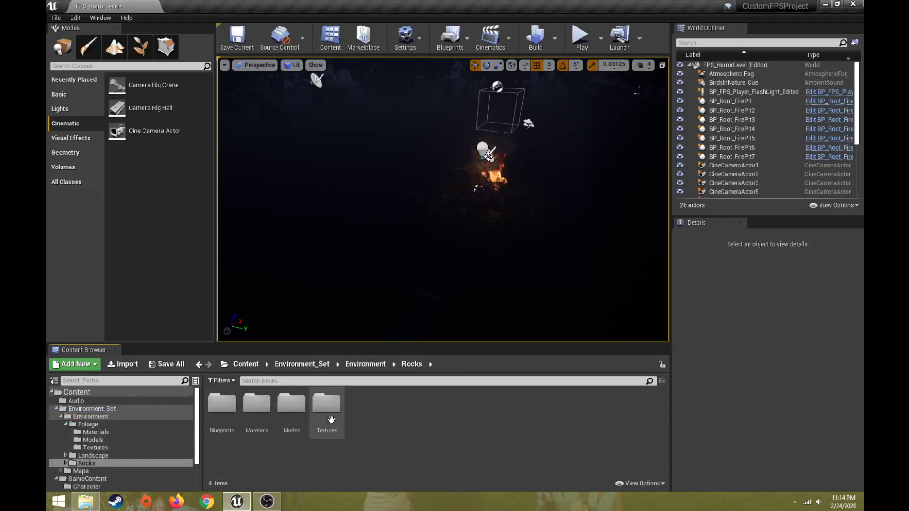
double_click(297, 412)
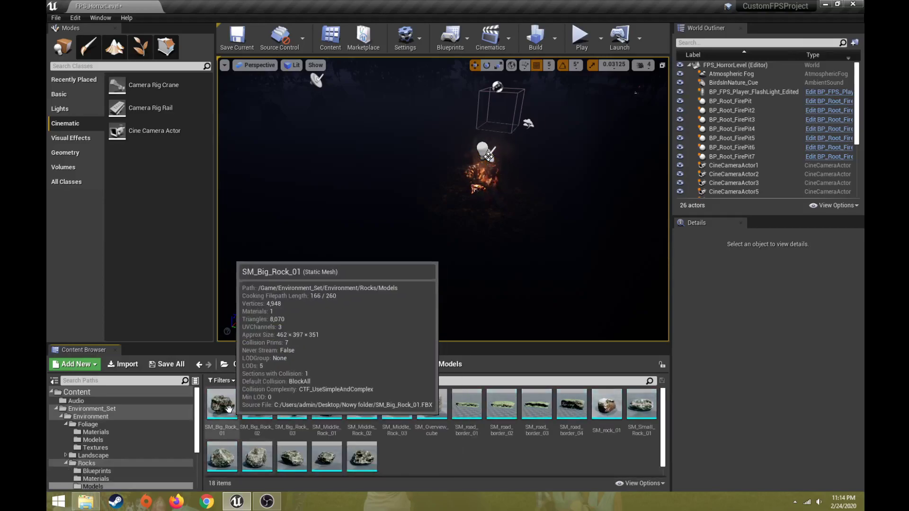
left_click_drag(236, 414, 371, 184)
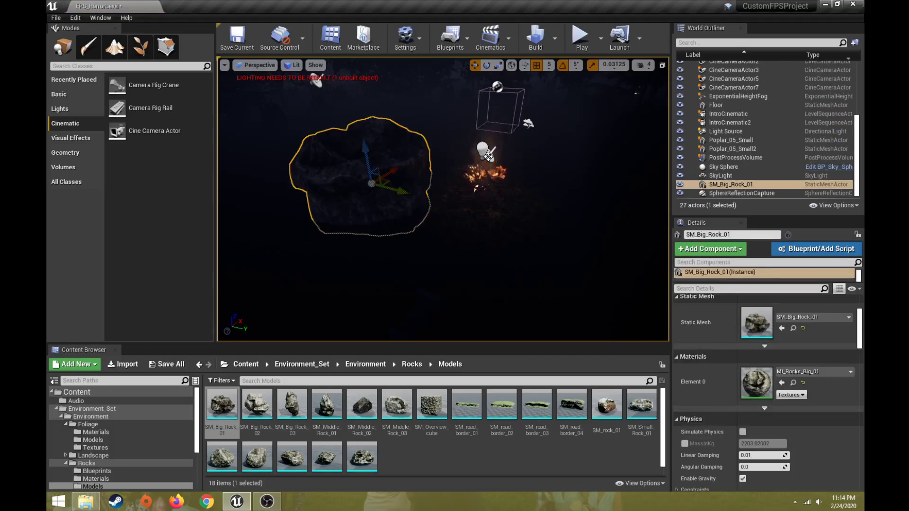
Step: Switch the viewport from Lit to Unlit and focus on the placed rock
right_click_drag(372, 184, 303, 186)
left_click(292, 64)
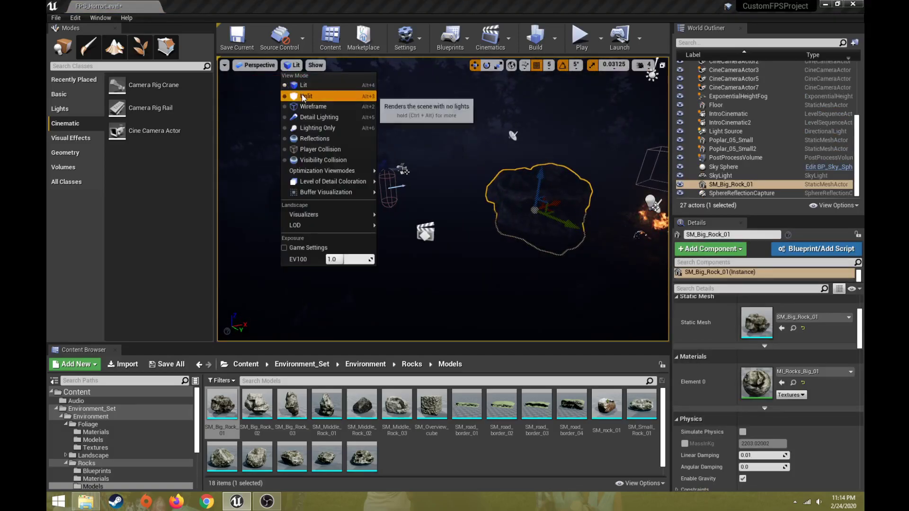
left_click(303, 96)
key("f")
Step: Lift the rock with its gizmo high above the forest floor
left_click_drag(444, 179, 443, 134)
right_click_drag(484, 174, 484, 174)
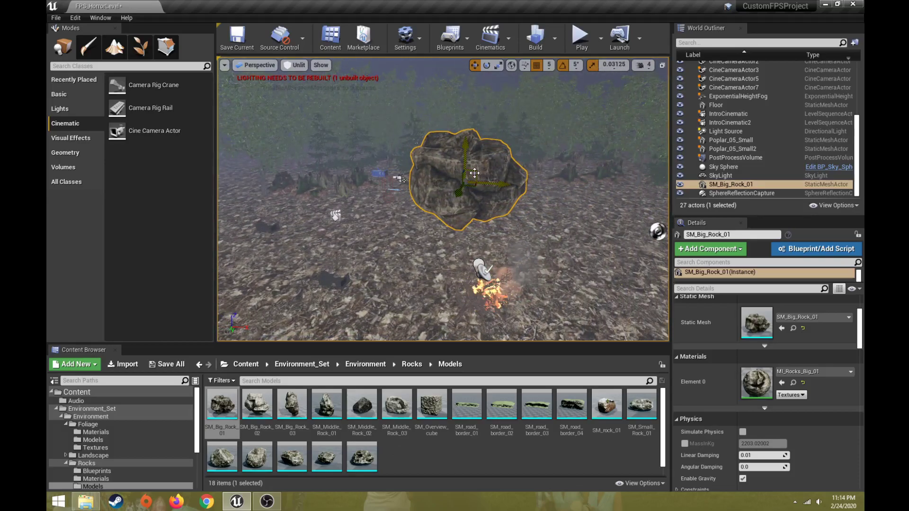
left_click_drag(474, 172, 633, 130)
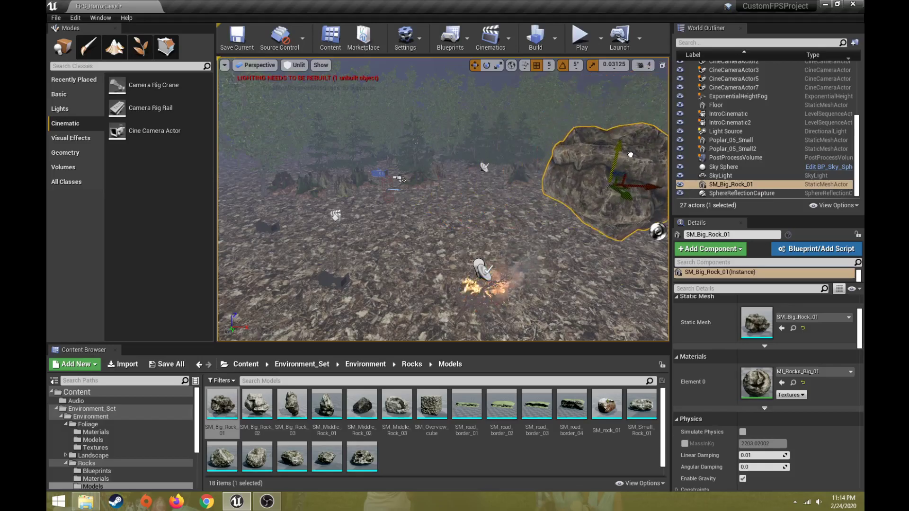
right_click_drag(632, 103, 632, 103)
right_click_drag(490, 155, 490, 155)
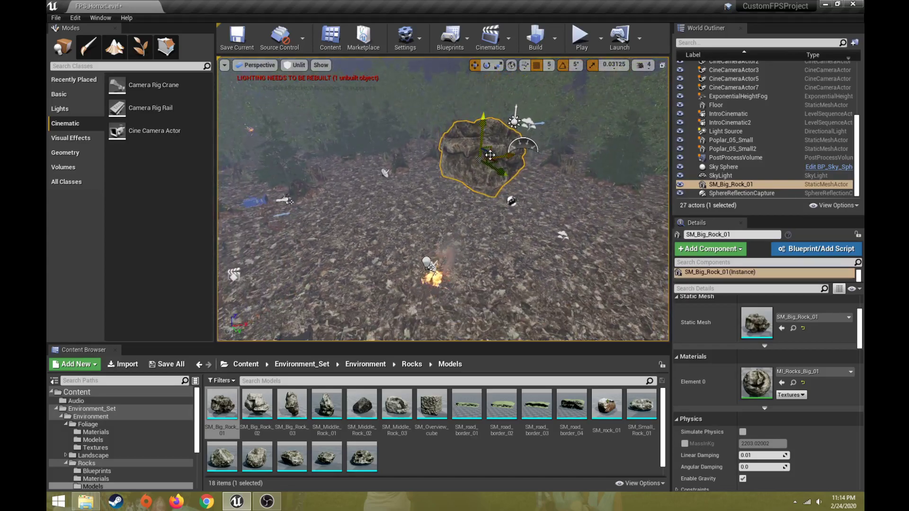
left_click_drag(527, 115, 527, 45)
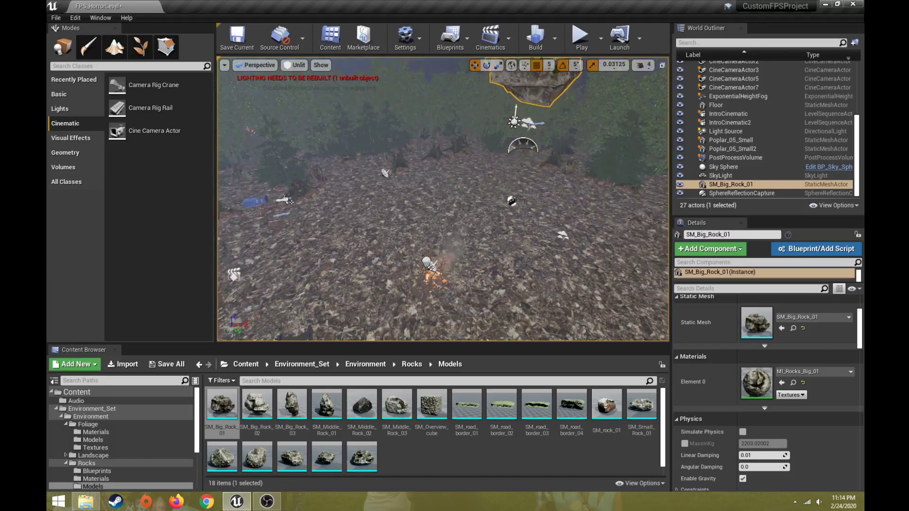
scroll(505, 133, "down", 5)
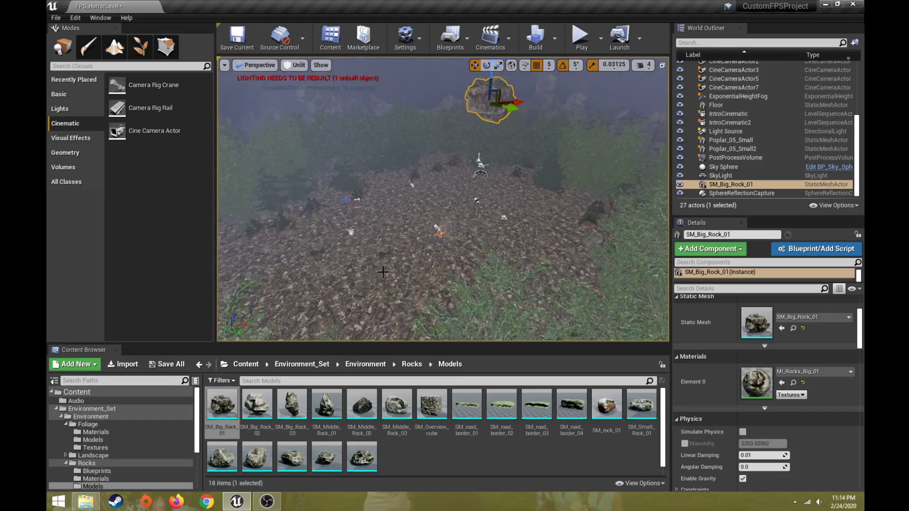
Step: Fly the view down toward the torch and select IntroCinematic2 in the World Outliner
right_click_drag(390, 233, 390, 233)
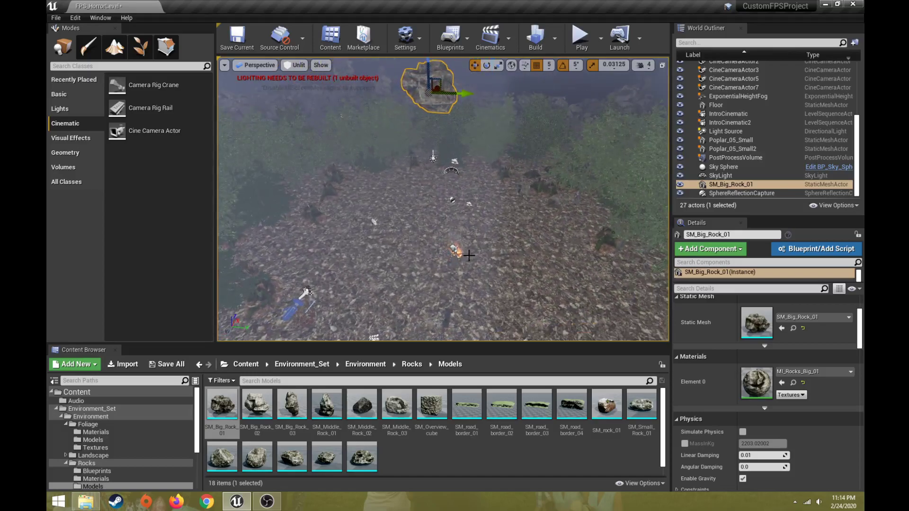
right_click_drag(390, 233, 390, 233)
right_click_drag(626, 236, 626, 236)
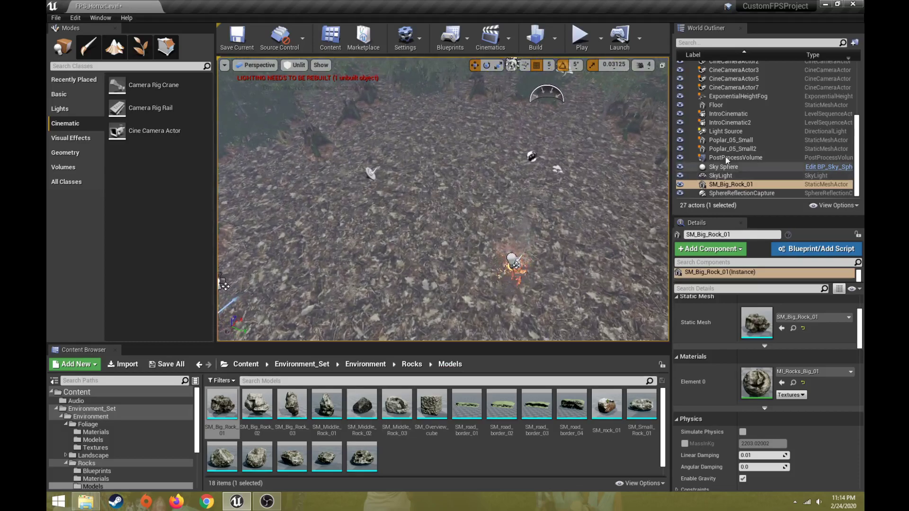
left_click(736, 123)
Step: Open IntroCinematic2 in Sequencer and select the SM_Big_Rock_01 rock
right_click(737, 123)
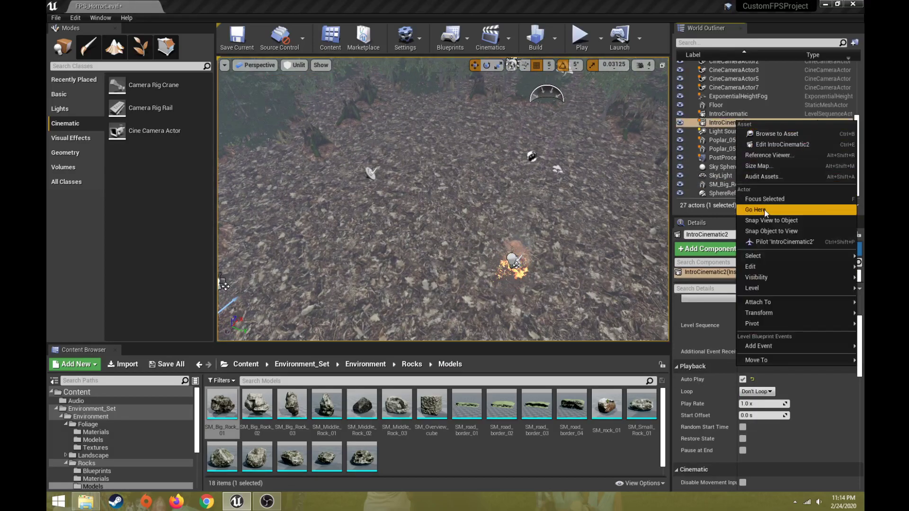
left_click(781, 145)
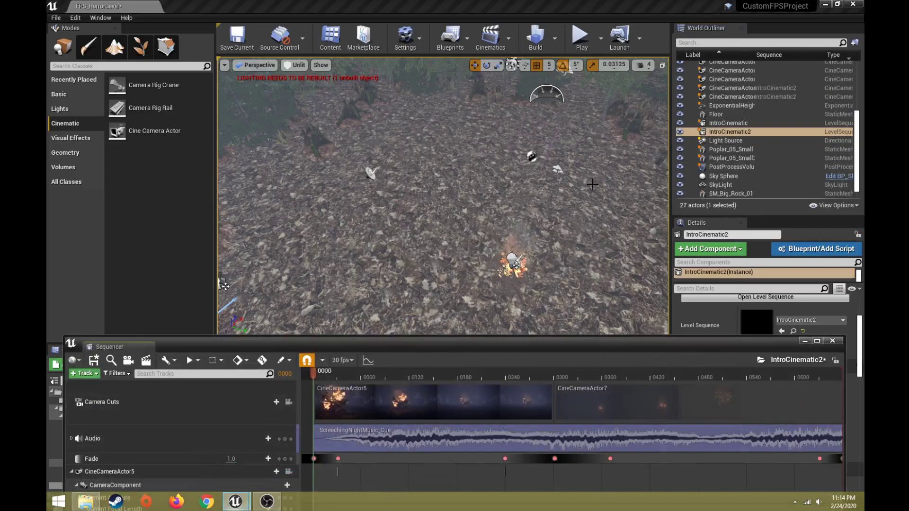
left_click_drag(479, 345, 479, 305)
right_click_drag(475, 142, 475, 142)
left_click(476, 142)
left_click_drag(488, 301, 507, 220)
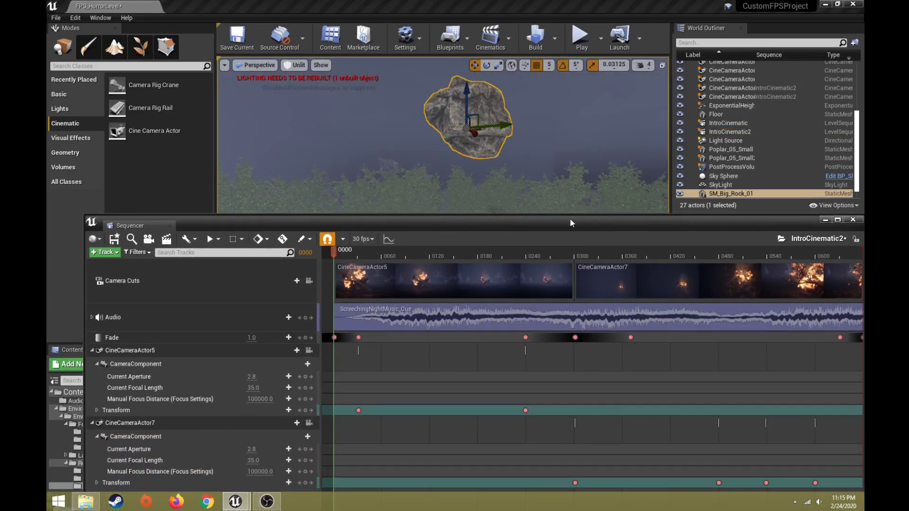
left_click_drag(570, 219, 487, 227)
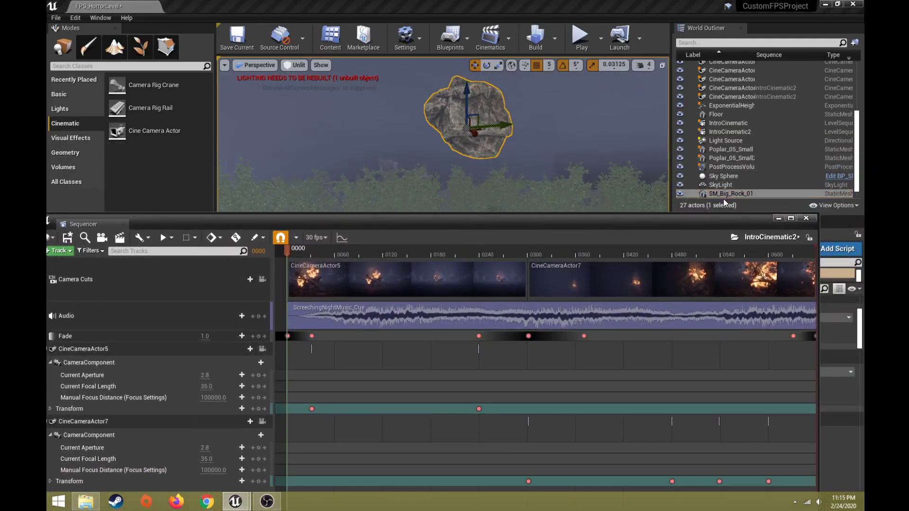
left_click_drag(655, 223, 701, 122)
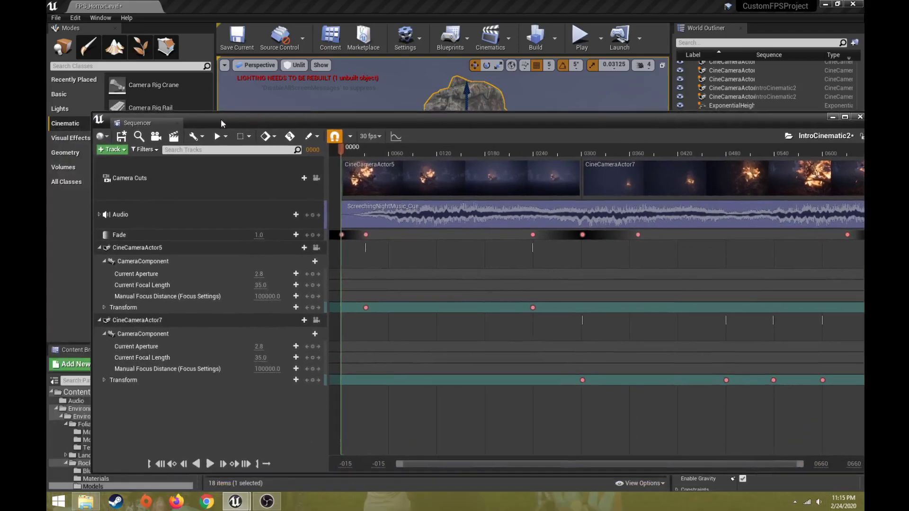
Step: Add SM_Big_Rock_01 to the sequence as an actor track and scrub to frame 0573
left_click(113, 150)
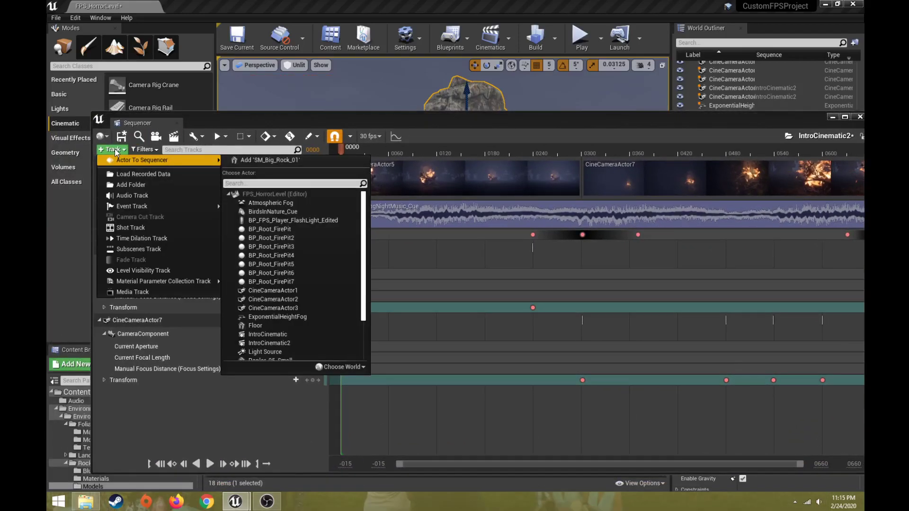
left_click(288, 161)
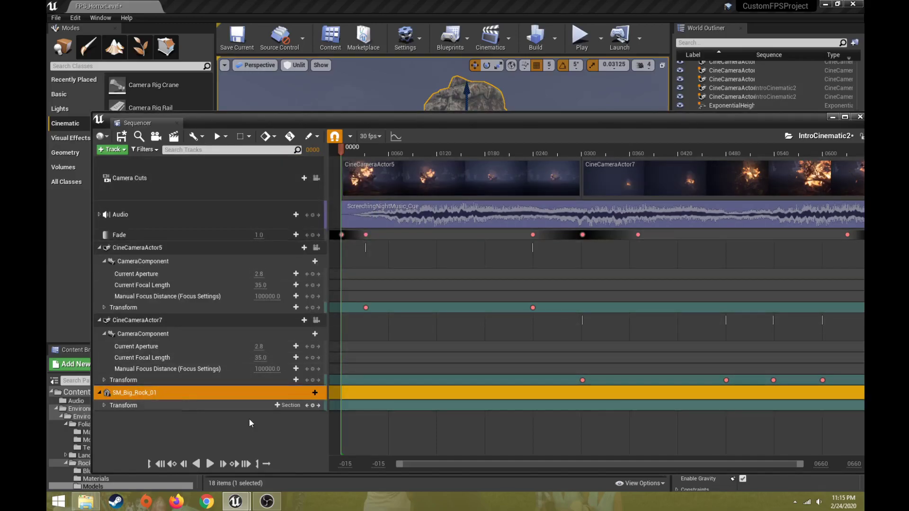
left_click_drag(654, 115, 577, 110)
left_click(713, 143)
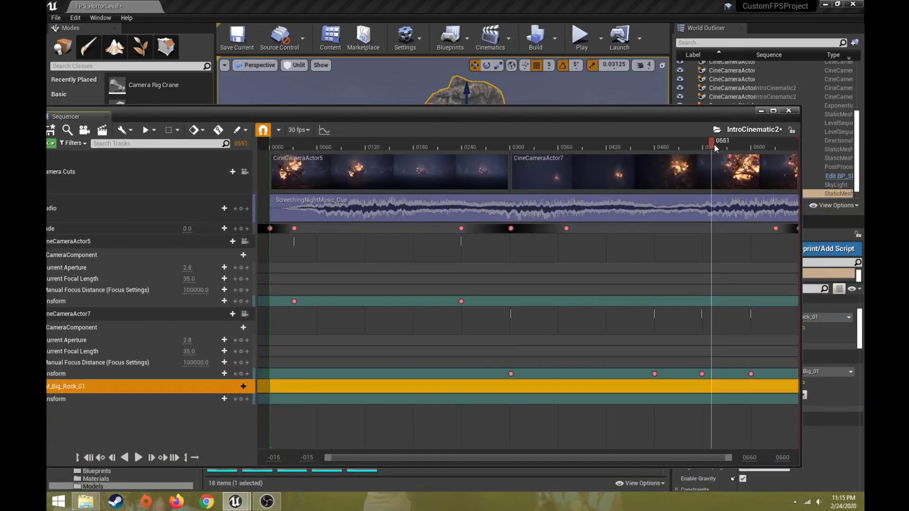
left_click_drag(713, 143, 729, 144)
Step: Preview near the sequence end, step to frame 0608, and leave the camera-cuts view
left_click_drag(521, 113, 532, 283)
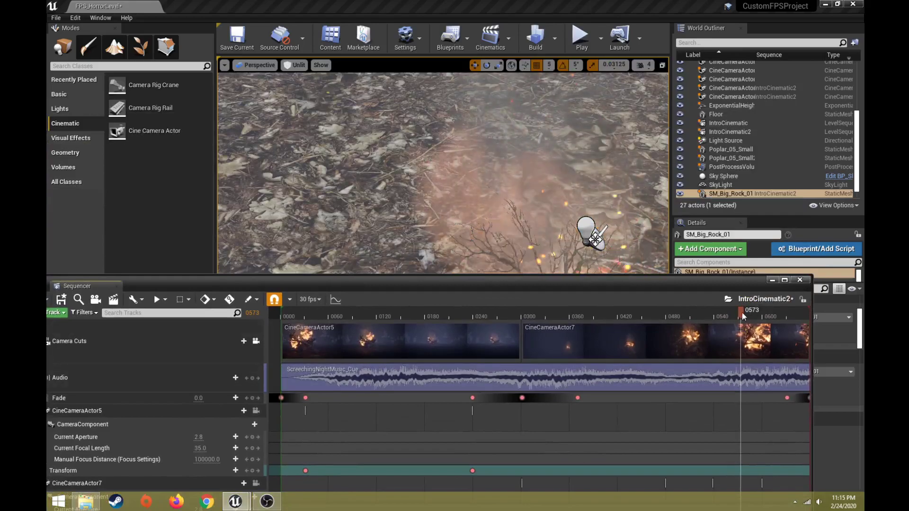
left_click_drag(742, 312, 763, 325)
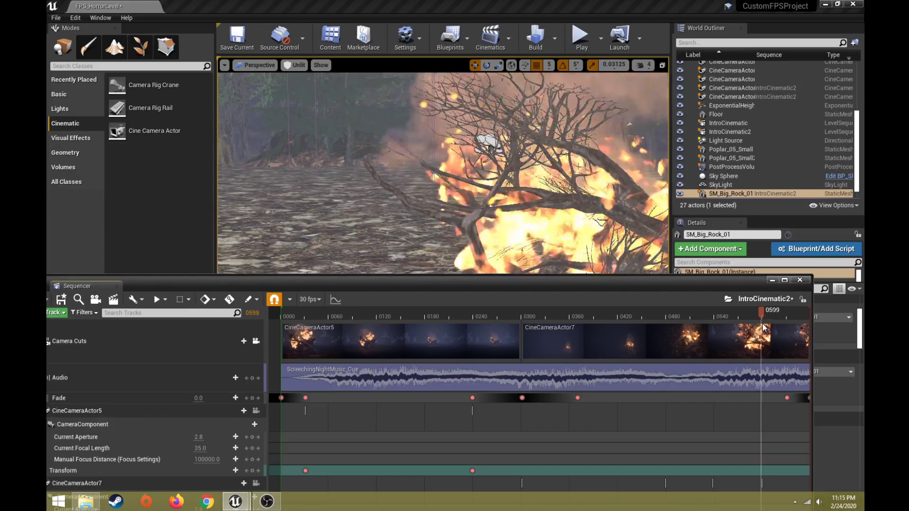
left_click_drag(742, 284, 764, 88)
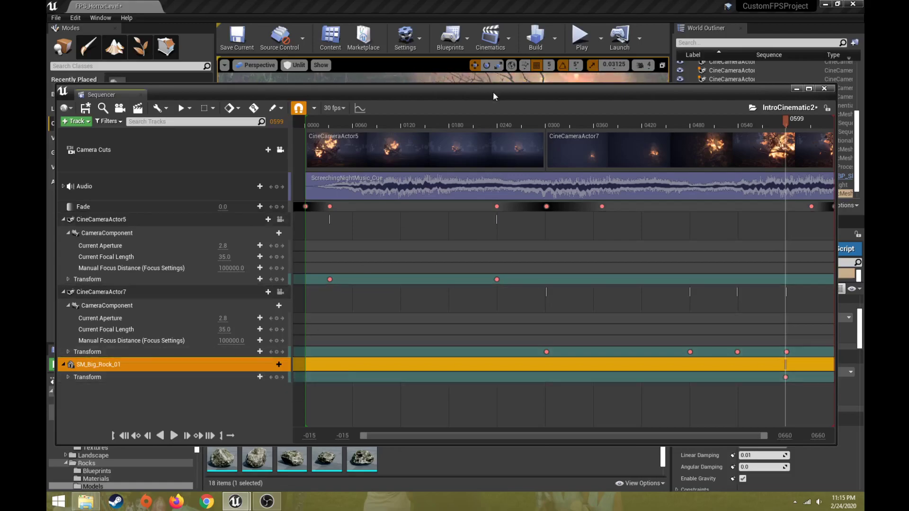
left_click_drag(493, 97, 493, 335)
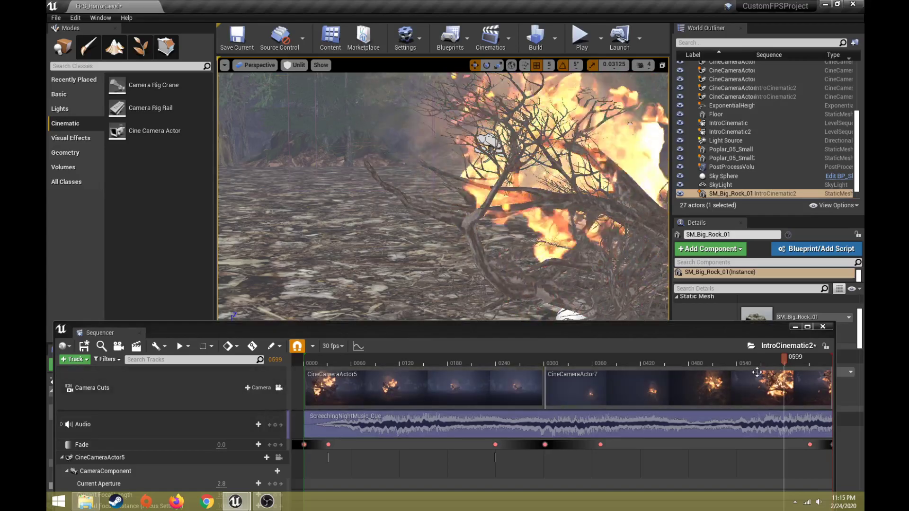
left_click(793, 362)
left_click(279, 388)
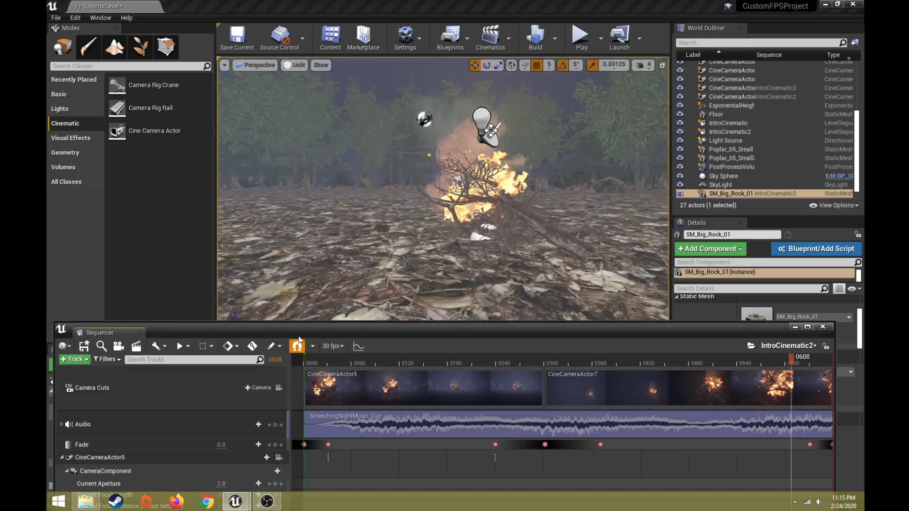
mouse_move(337, 225)
right_mouse_down()
mouse_move(337, 214)
mouse_move(337, 225)
right_mouse_up()
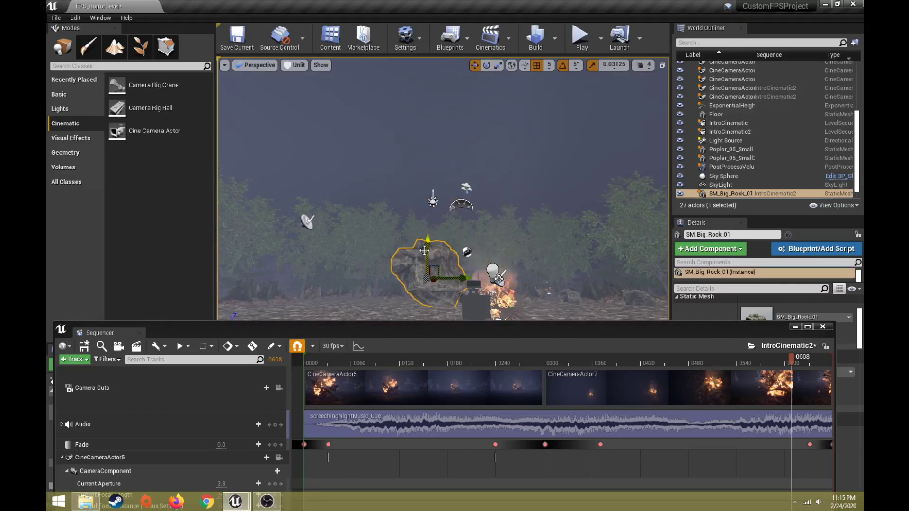
Step: Key the rock's Transform at frame 0608 and move Sequencer to the top of the screen
left_click_drag(391, 328, 385, 149)
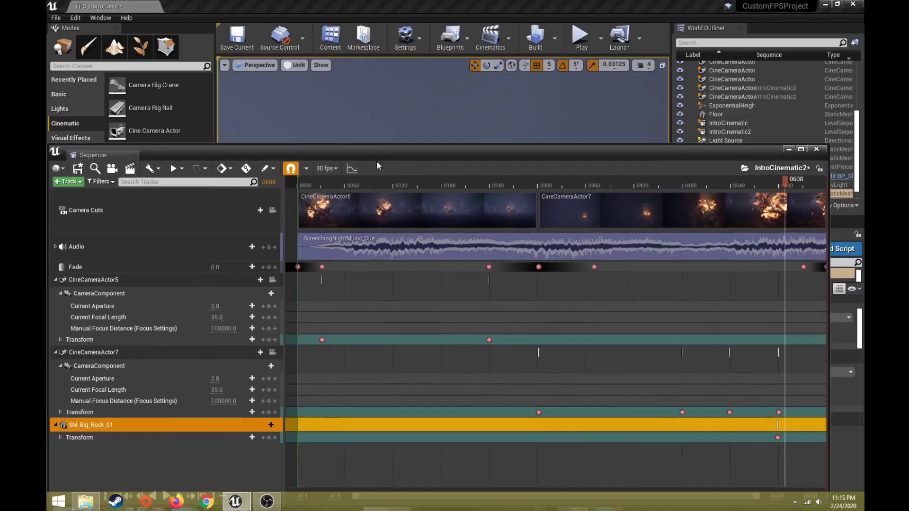
left_click(269, 437)
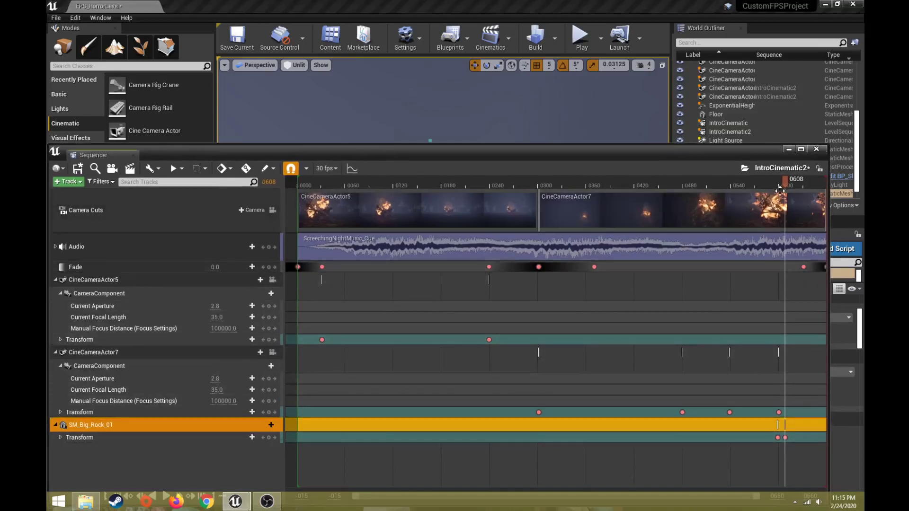
left_click_drag(730, 151, 708, 23)
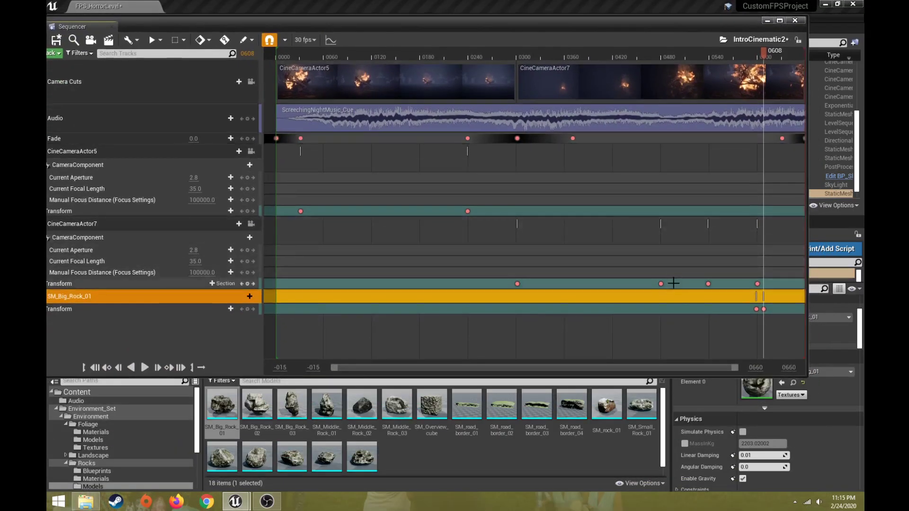
scroll(675, 330, "up", 4, "ctrl")
scroll(674, 331, "up", 3, "ctrl")
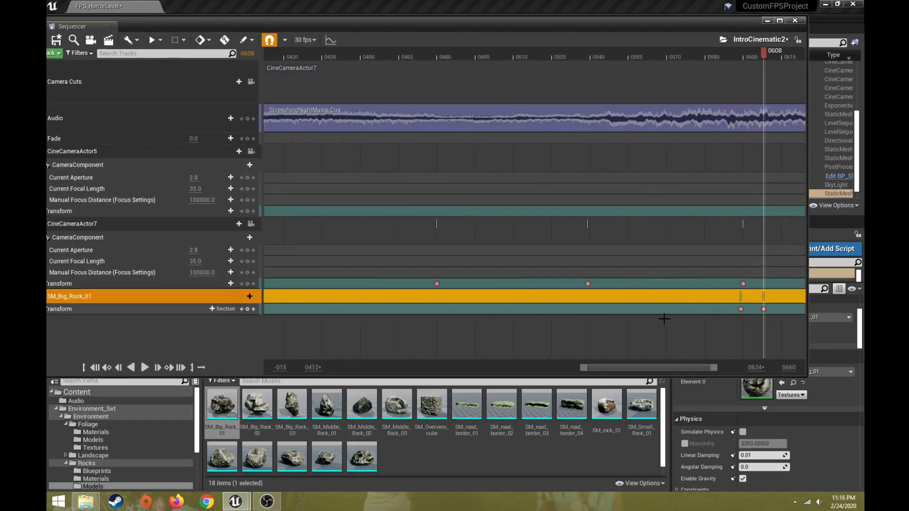
scroll(663, 319, "up", 3, "ctrl")
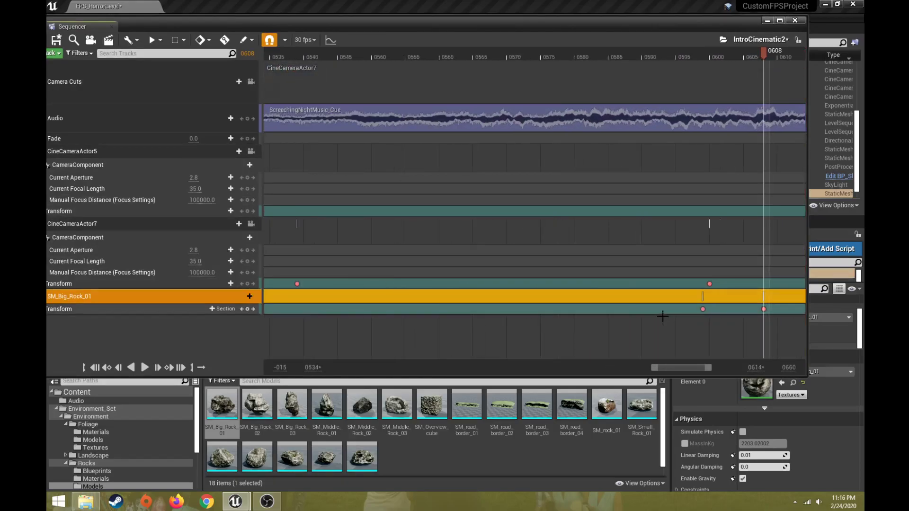
left_click_drag(684, 365, 700, 369)
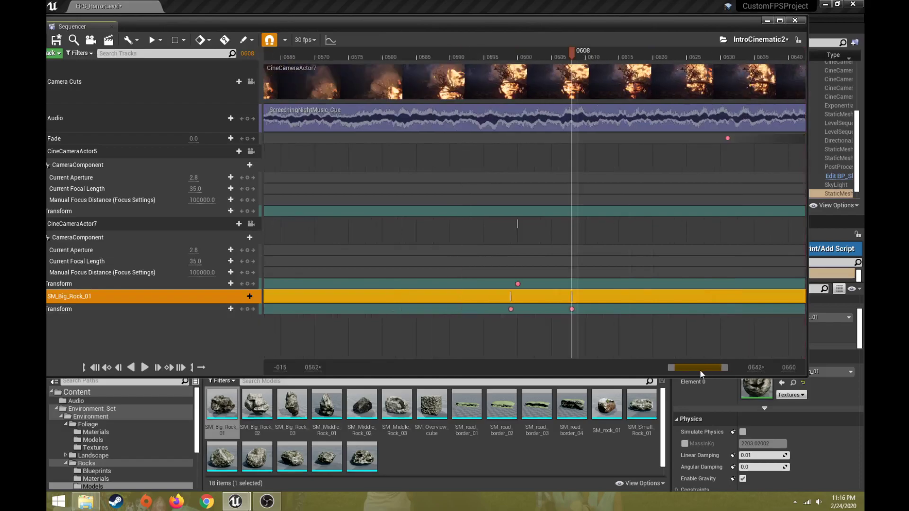
Step: Key the rock's Transform at frame 0613, lower the rock slightly, and show all tracks
left_click_drag(574, 54, 582, 446)
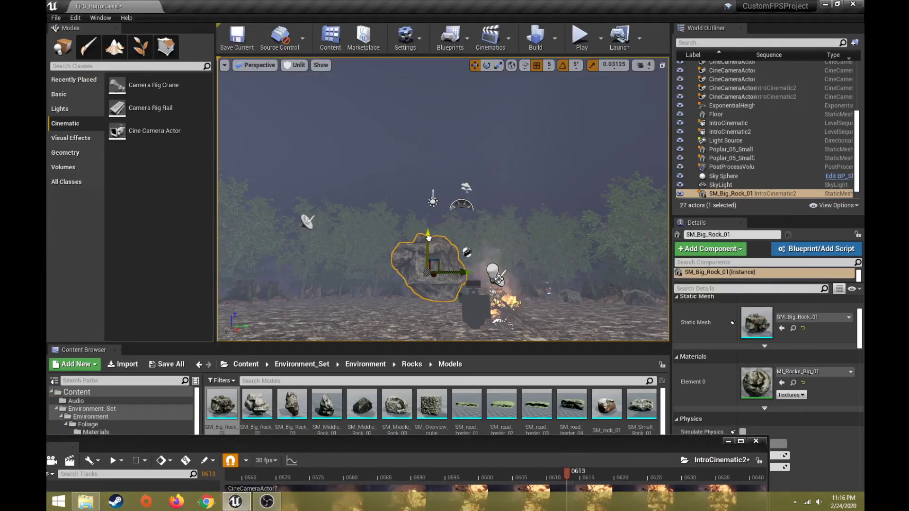
left_click_drag(400, 449, 362, 120)
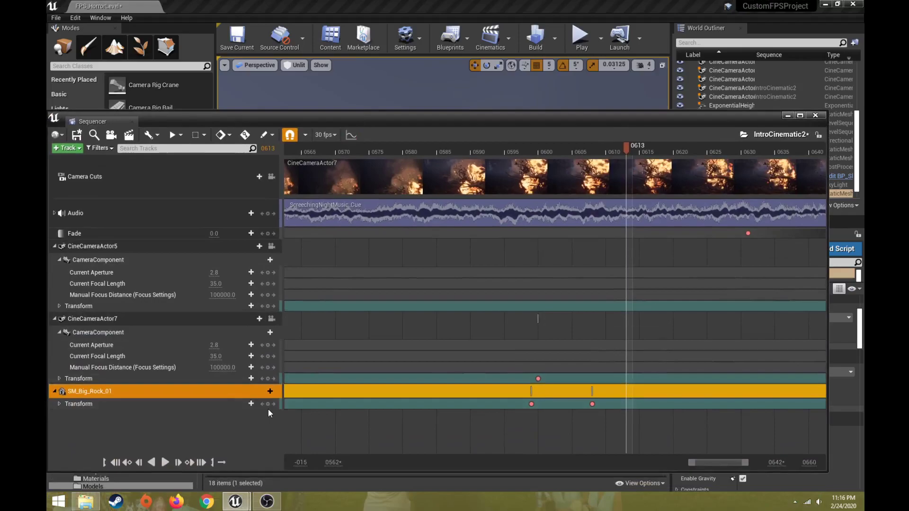
left_click(268, 404)
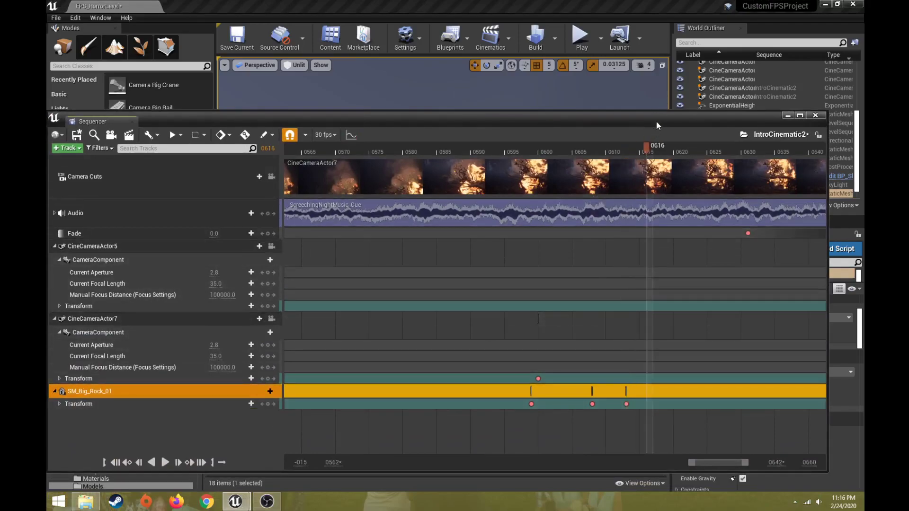
left_click_drag(656, 121, 638, 404)
left_click_drag(432, 238, 427, 243)
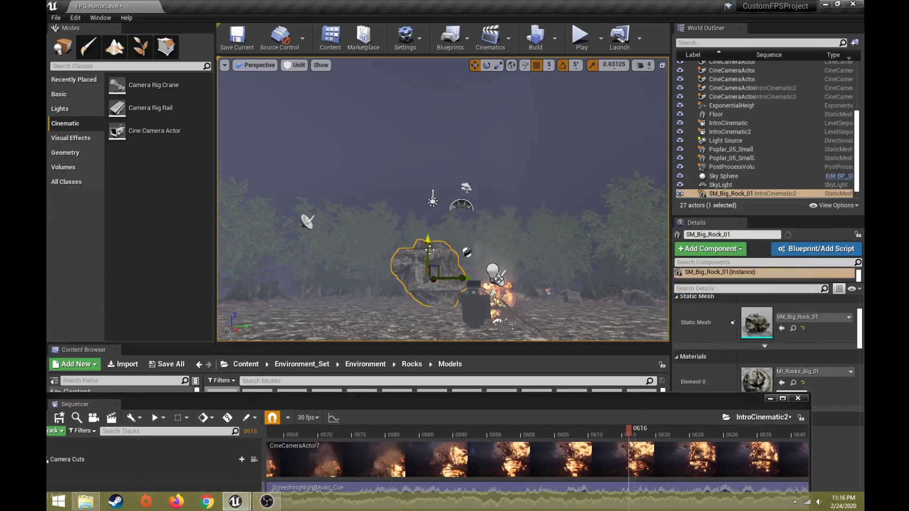
left_click_drag(638, 414, 396, 64)
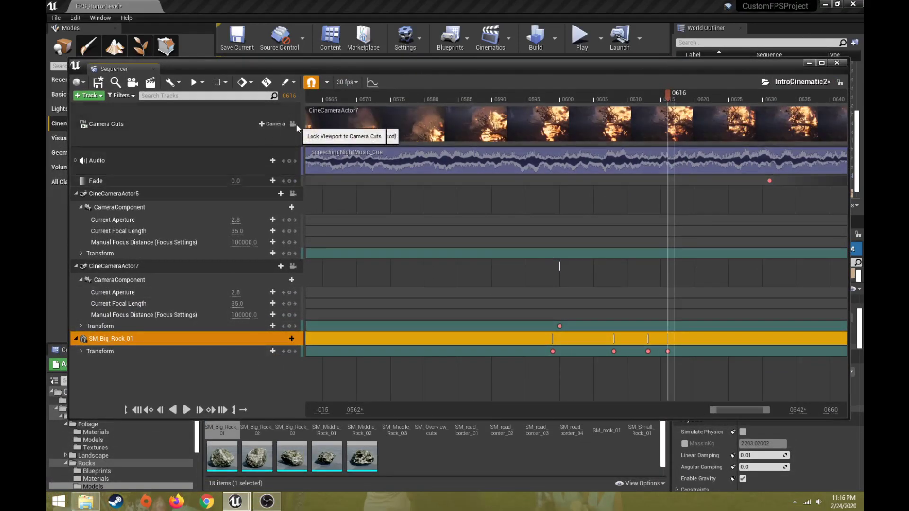
left_click_drag(379, 66, 352, 394)
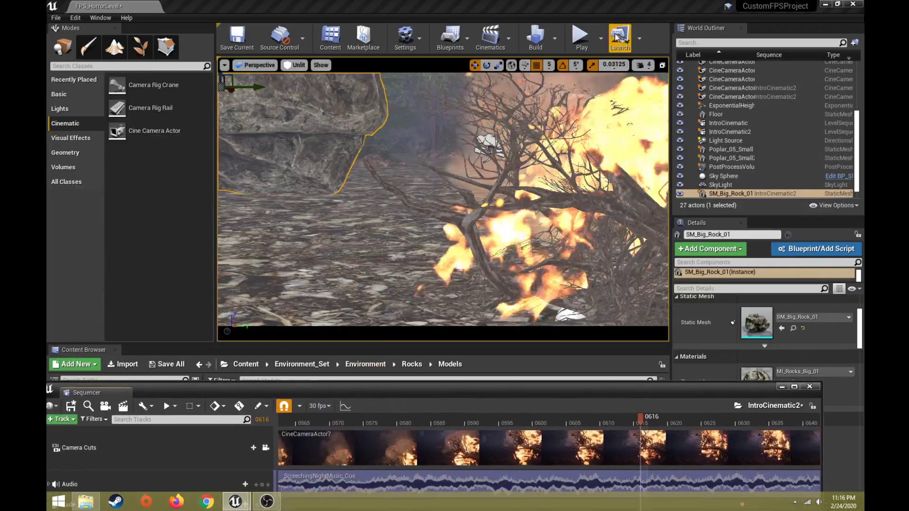
left_click_drag(452, 417, 519, 426)
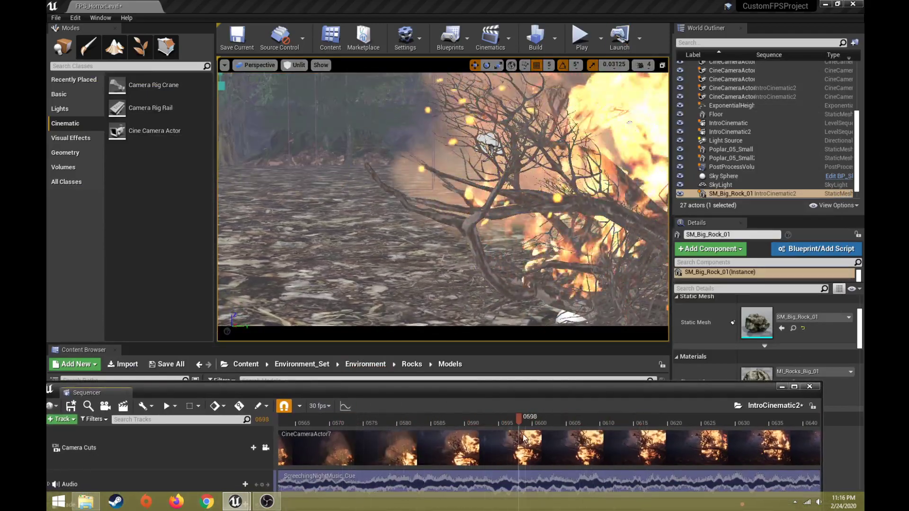
left_click(310, 423)
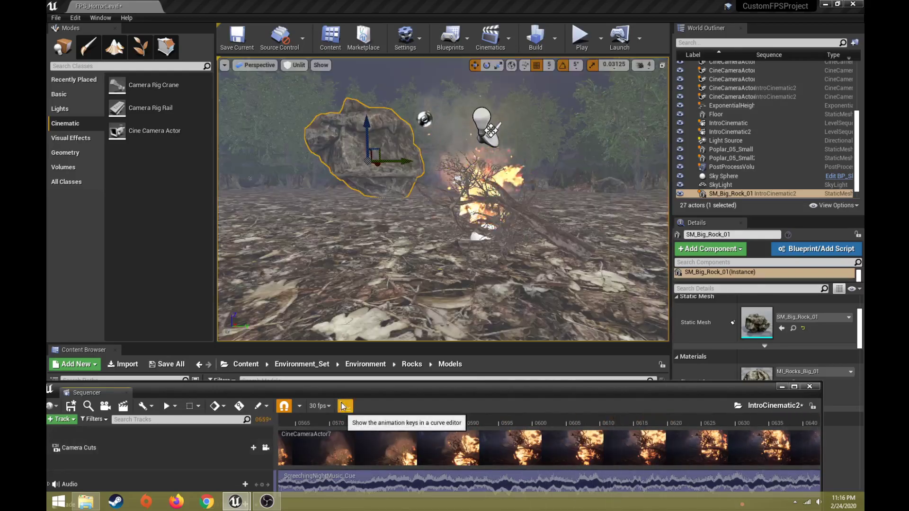
left_click(504, 419)
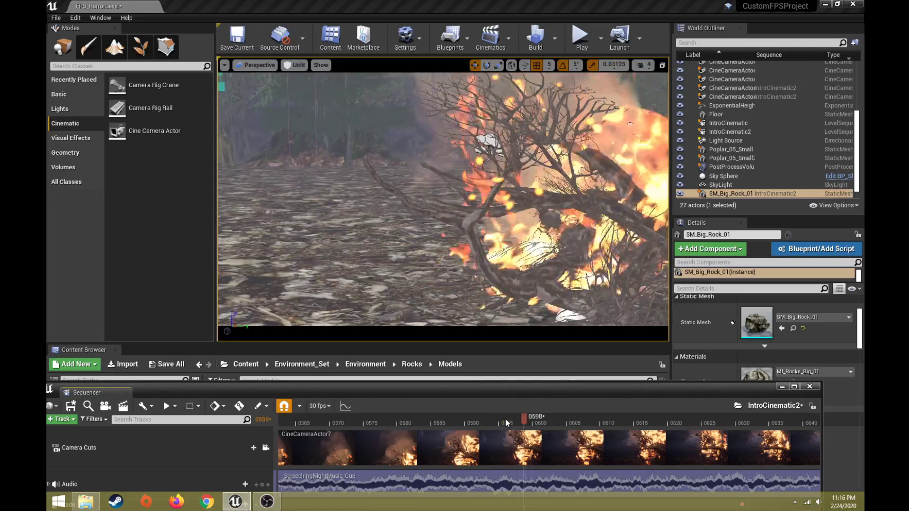
left_click_drag(543, 390, 568, 104)
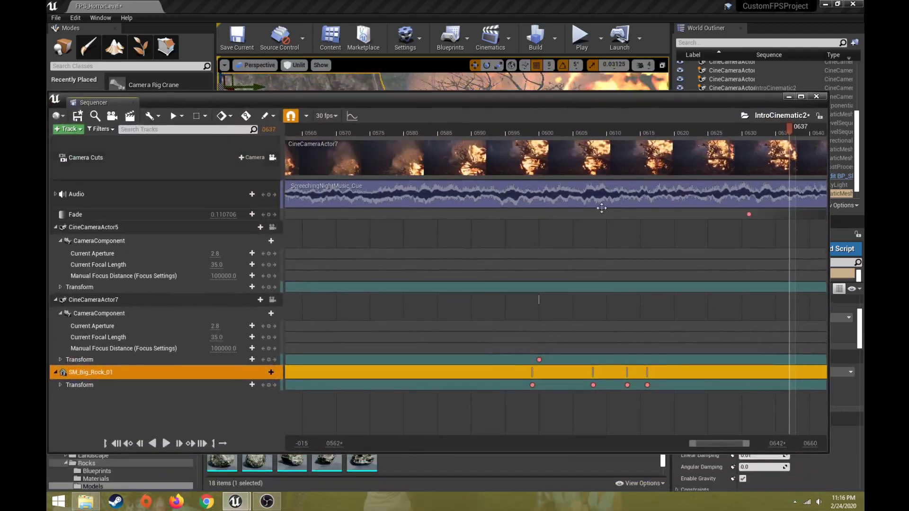
Step: Shift the rock's three later Transform keys one frame earlier
left_click(594, 385)
left_click(647, 385, "shift")
left_click(628, 385, "shift")
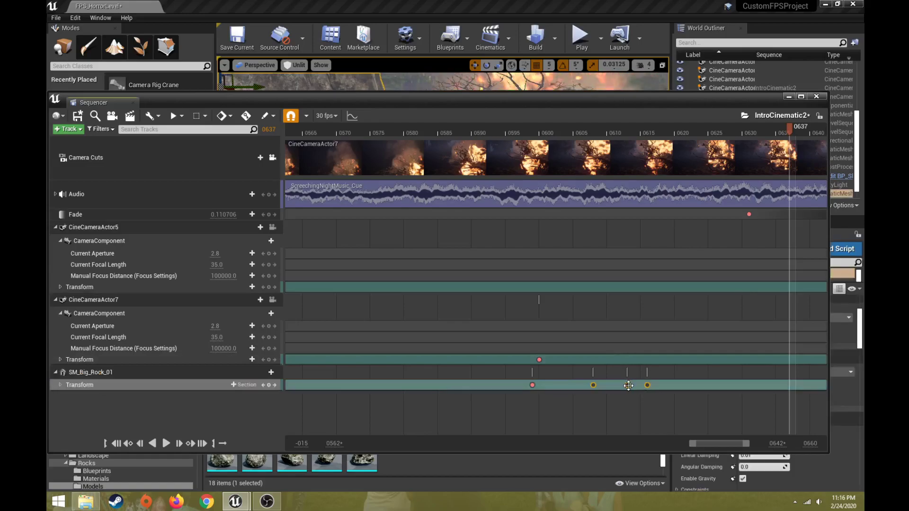
left_click_drag(628, 386, 621, 387)
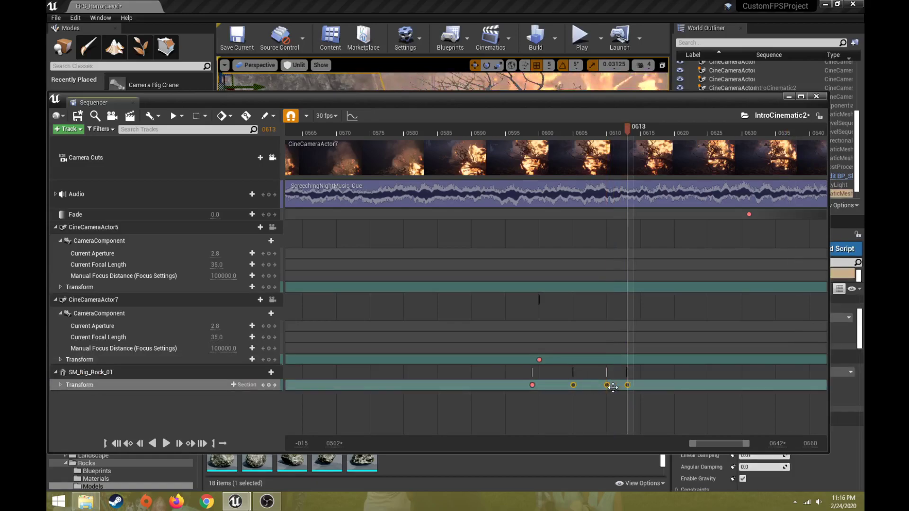
left_click(612, 387)
Step: Move two of those keys two more frames earlier and minimize Sequencer
left_click(627, 384)
left_click(607, 385, "shift")
mouse_move(609, 385)
left_mouse_down()
mouse_move(601, 386)
mouse_move(616, 387)
left_mouse_up()
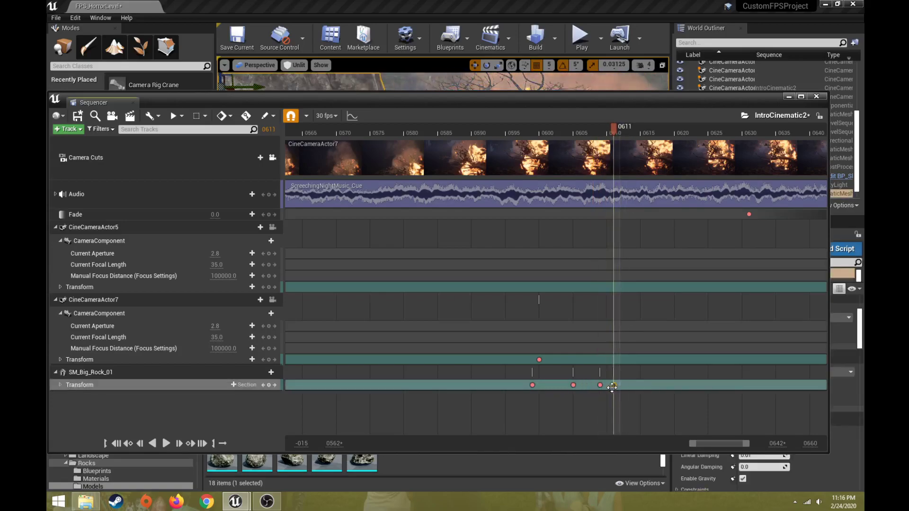
left_click(789, 97)
Step: Play and stop the level, then reopen IntroCinematic2 in Sequencer
left_click(575, 33)
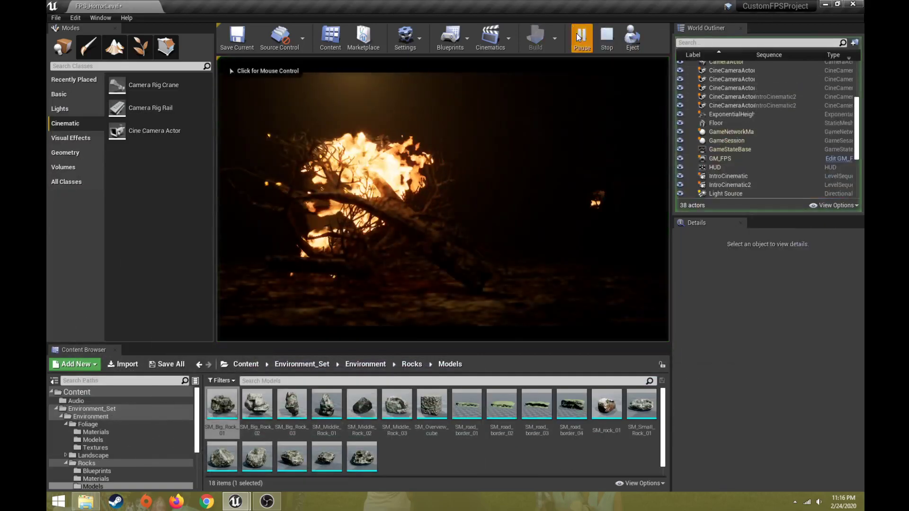
left_click(606, 37)
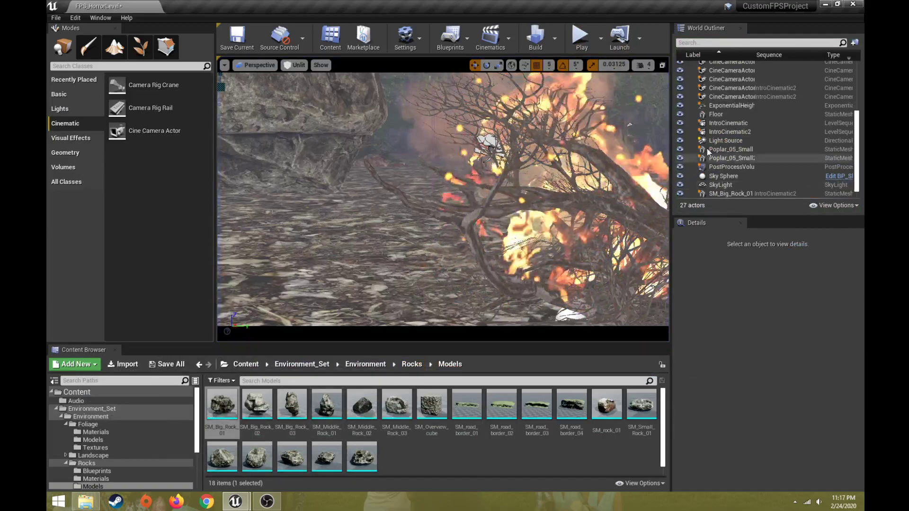
right_click(732, 132)
left_click(752, 160)
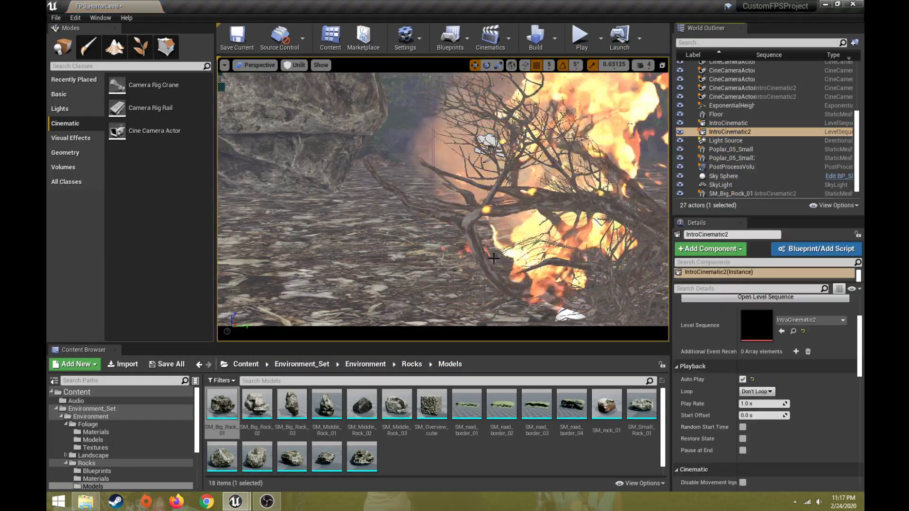
right_click(729, 132)
left_click(741, 156)
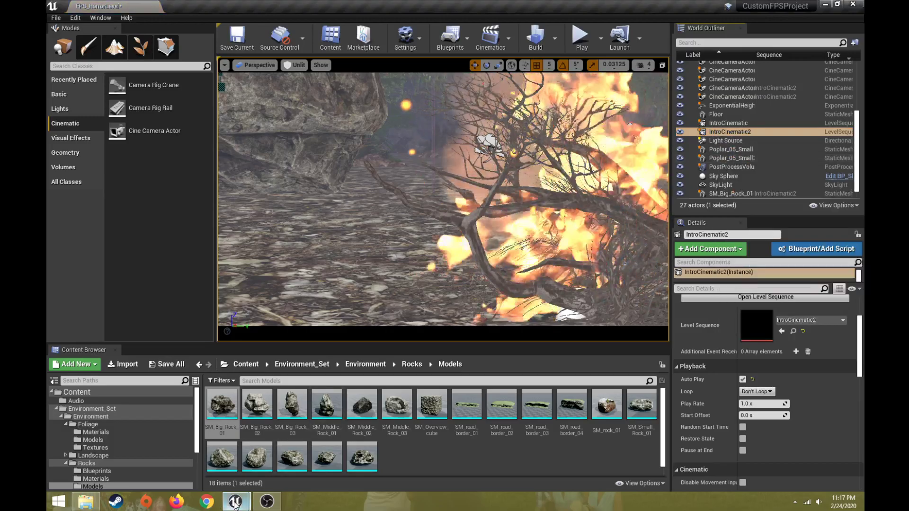
mouse_move(236, 501)
left_click(277, 461)
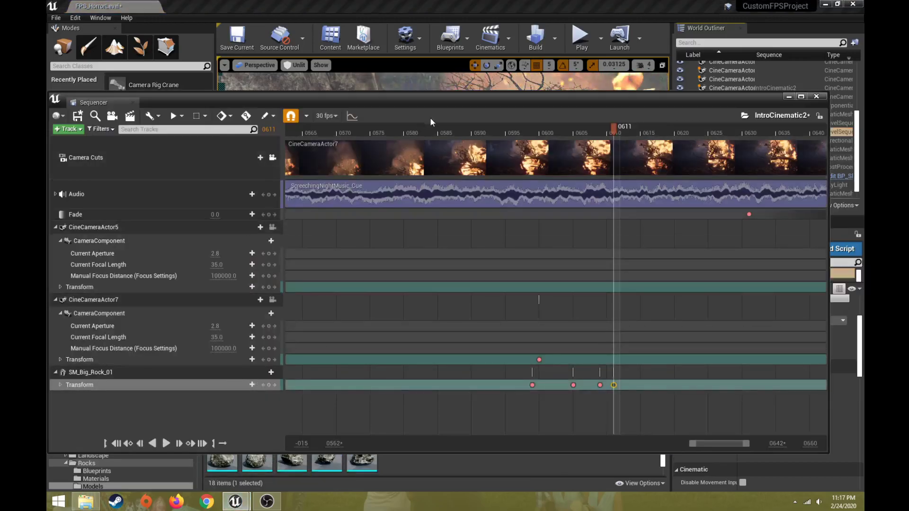
Step: Toggle the camera-cuts lock, play from frame 0596, and scrub through the rock's movement
left_click_drag(430, 102, 473, 379)
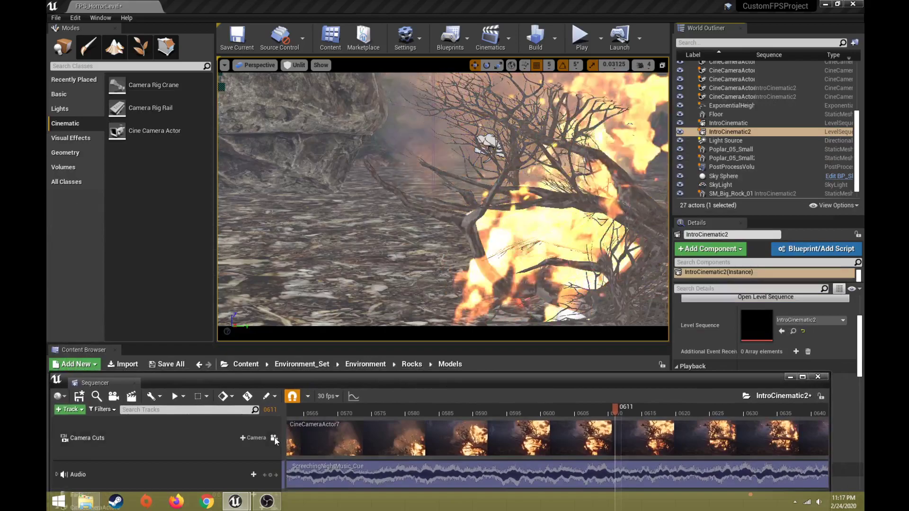
left_click(273, 438)
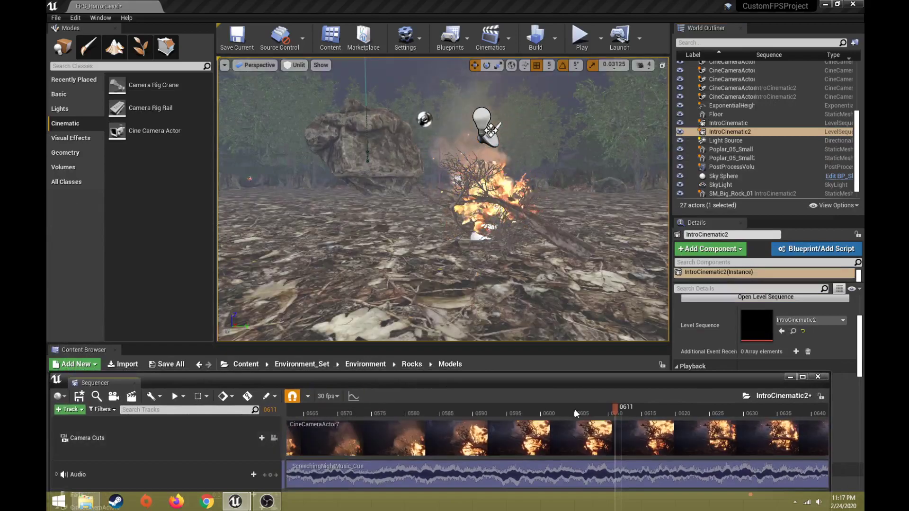
left_click(274, 438)
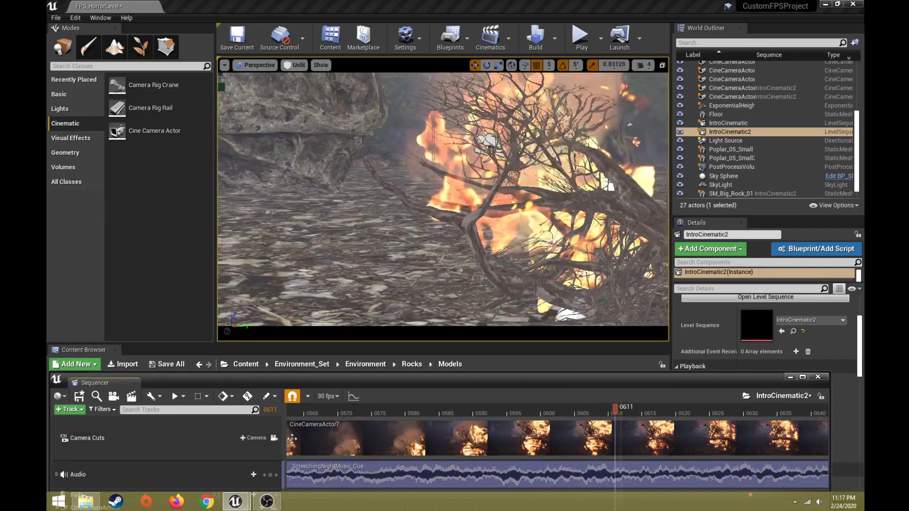
left_click(513, 415)
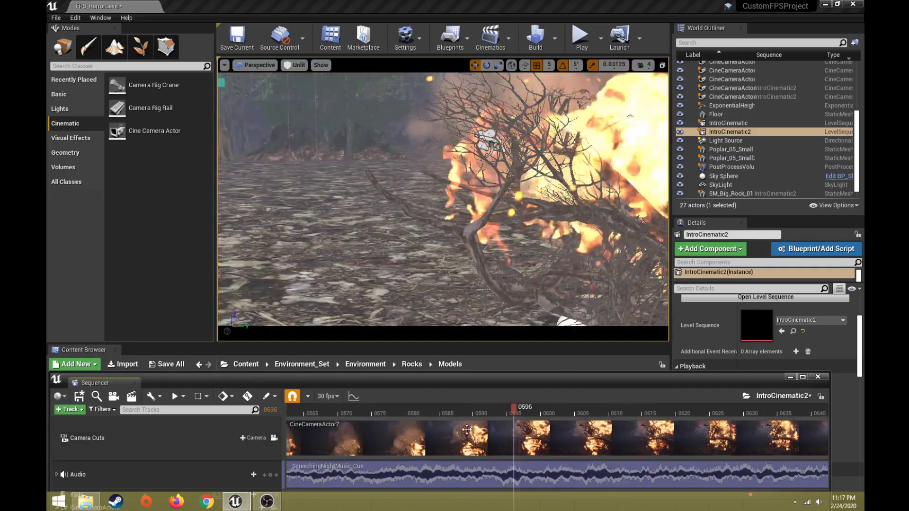
key("space")
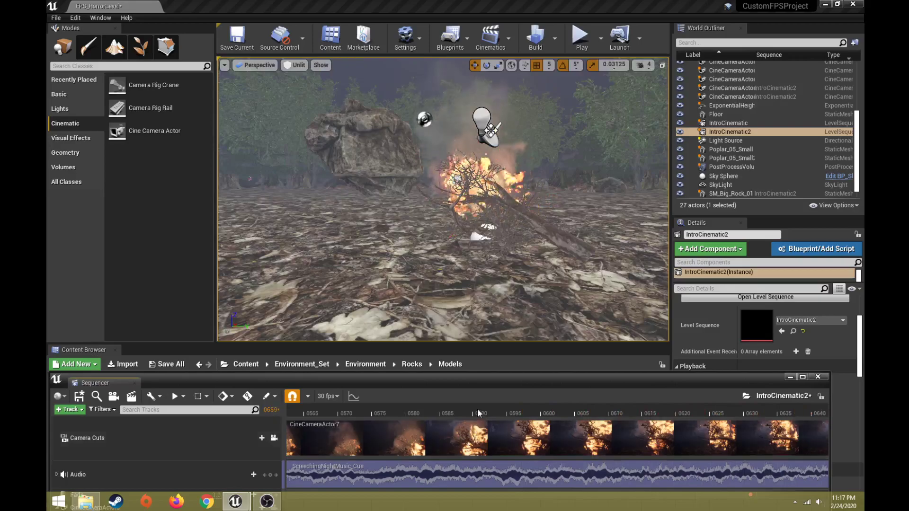
left_click_drag(568, 414, 572, 126)
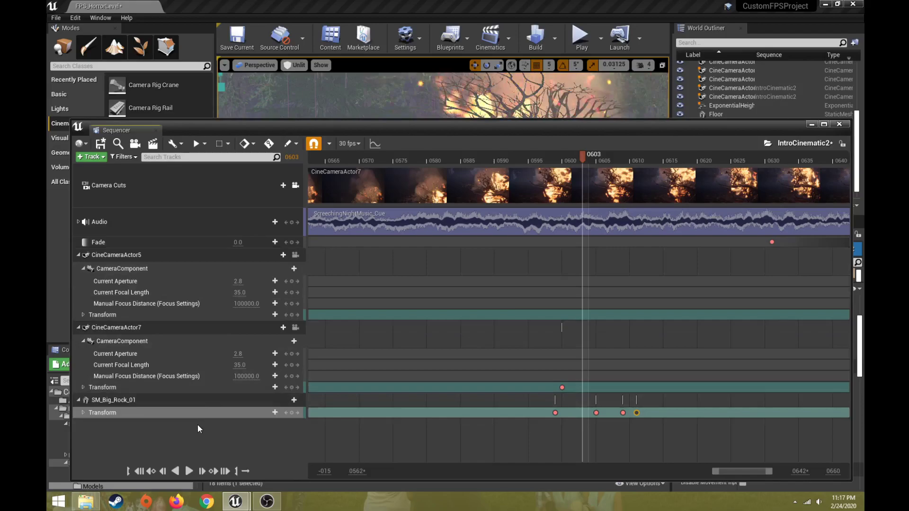
Step: Raise the Sequencer, list the Audio folder's sounds down to TreeFall1_Cue, and select SM_Big_Rock_01
left_click_drag(629, 124, 621, 19)
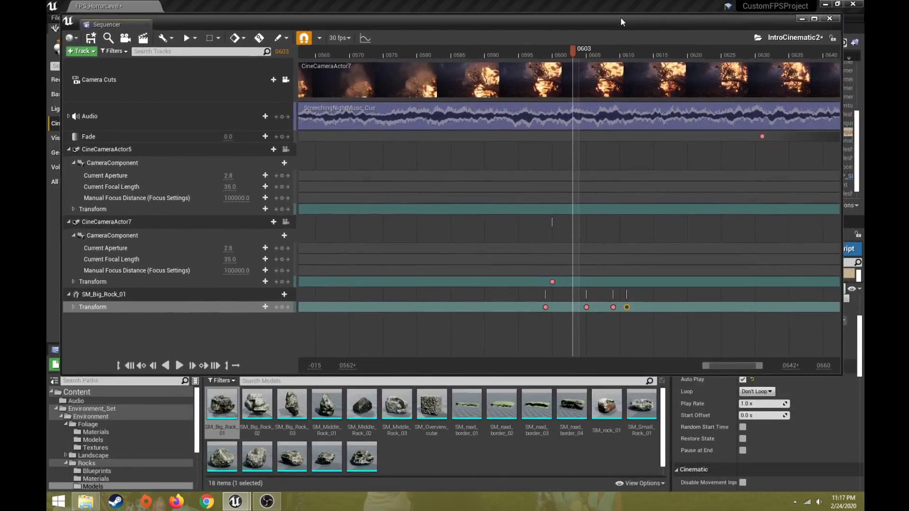
left_click(83, 401)
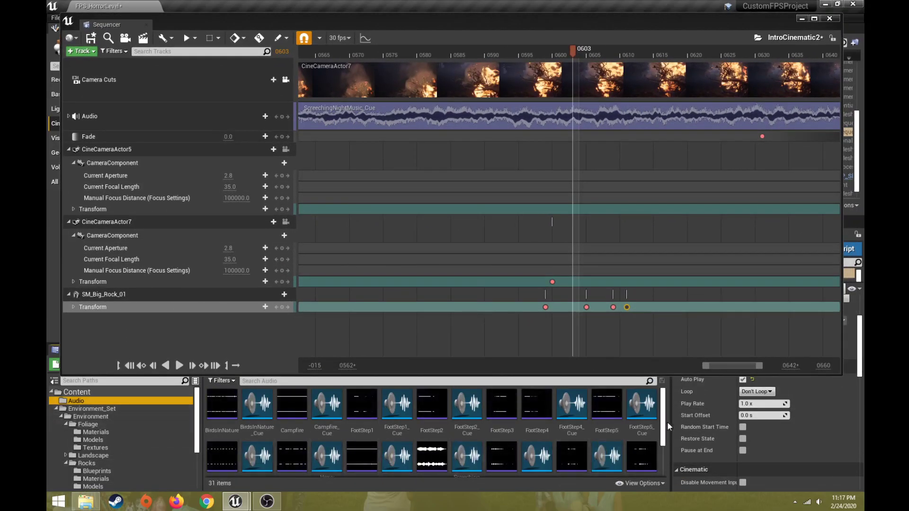
left_click_drag(661, 436, 665, 457)
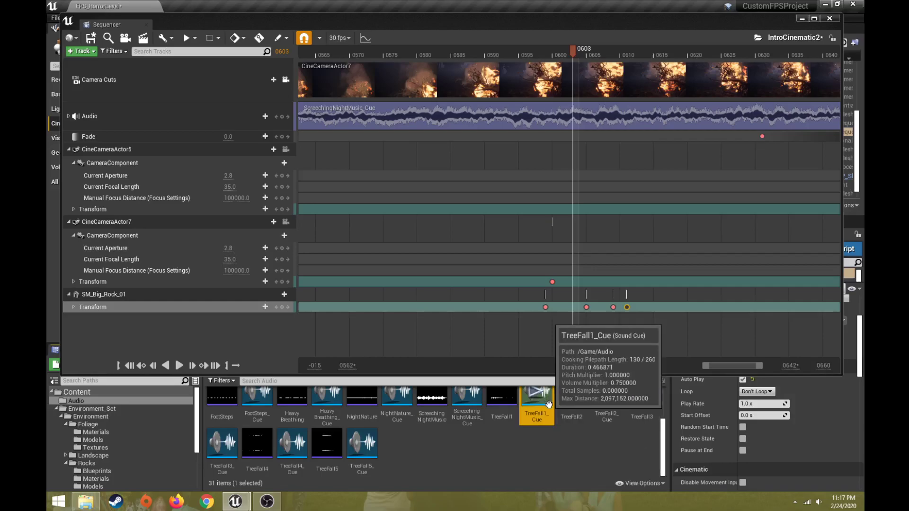
left_click(159, 293)
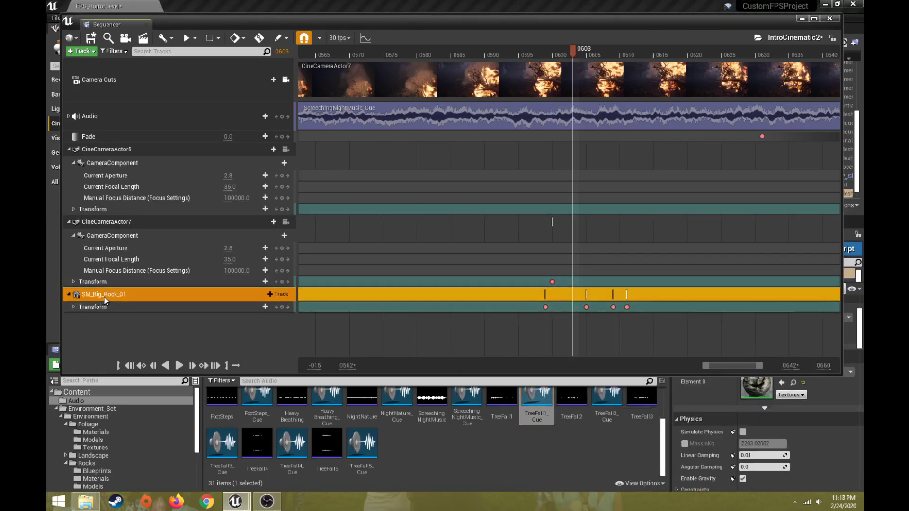
Step: Add TreeFall1_Cue as an Audio track on SM_Big_Rock_01, shifted to start near frame 0601
left_click_drag(537, 399, 129, 297)
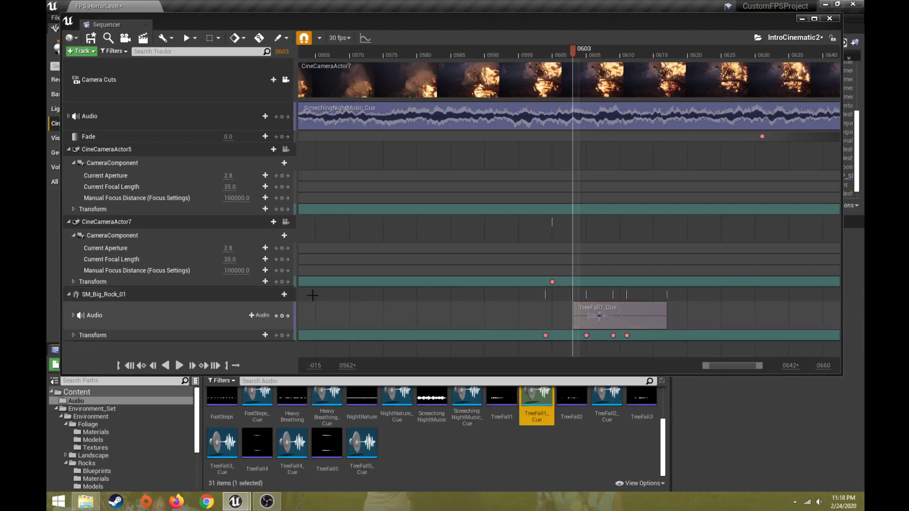
left_click(145, 294)
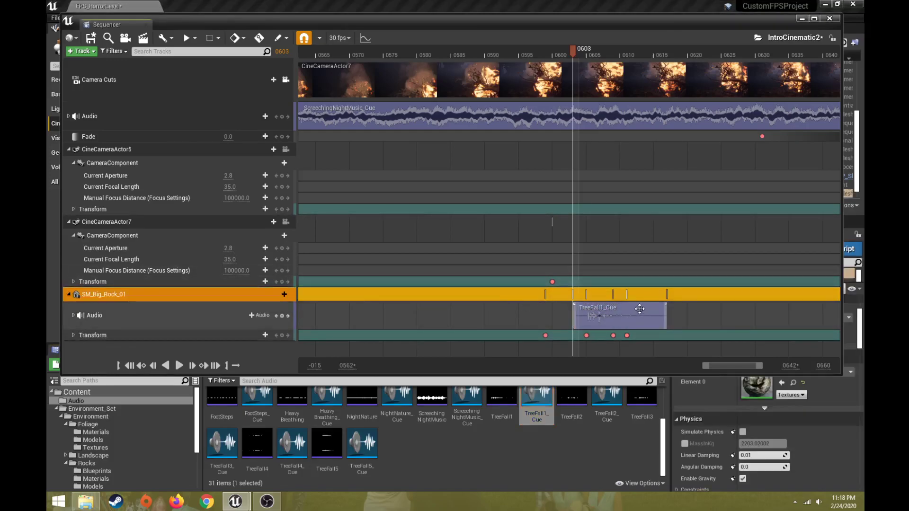
left_click_drag(639, 309, 603, 310)
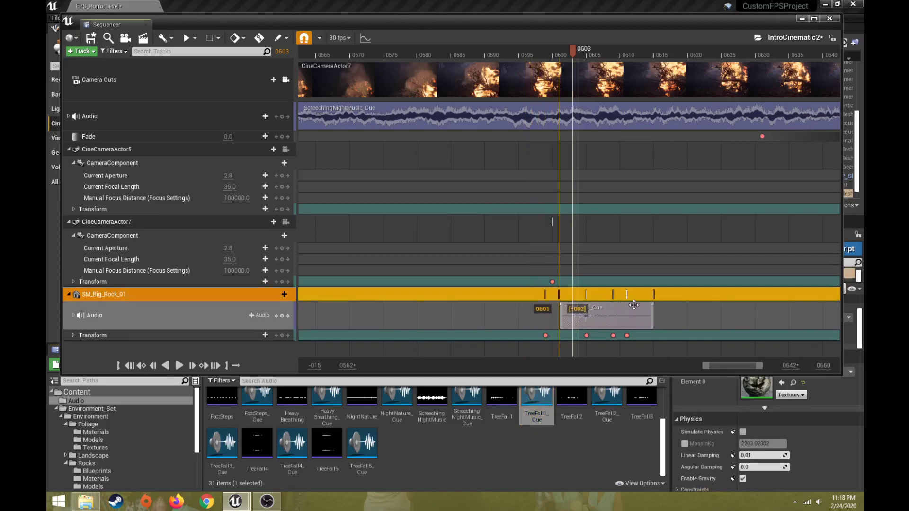
left_click_drag(631, 307, 631, 308)
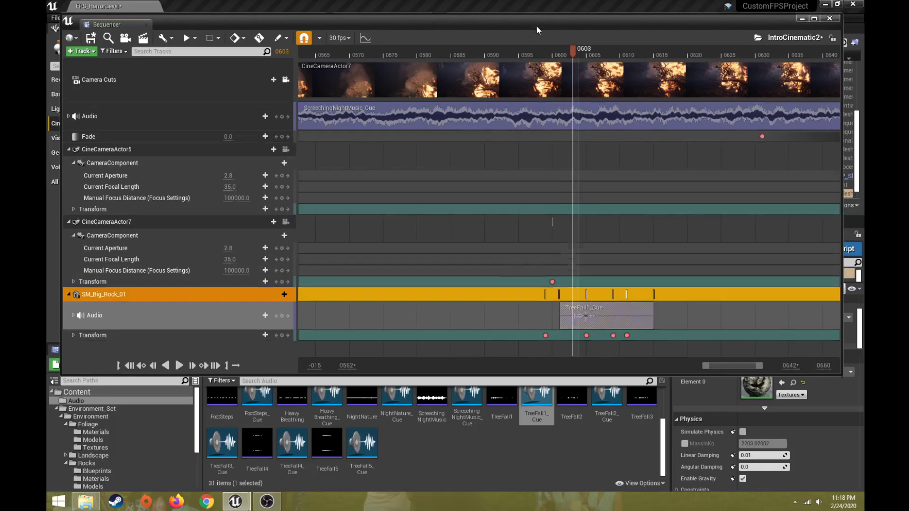
left_click_drag(536, 25, 543, 339)
Step: Preview the cinematic twice from just before the rock moves to check the TreeFall1_Cue timing
left_click(549, 368)
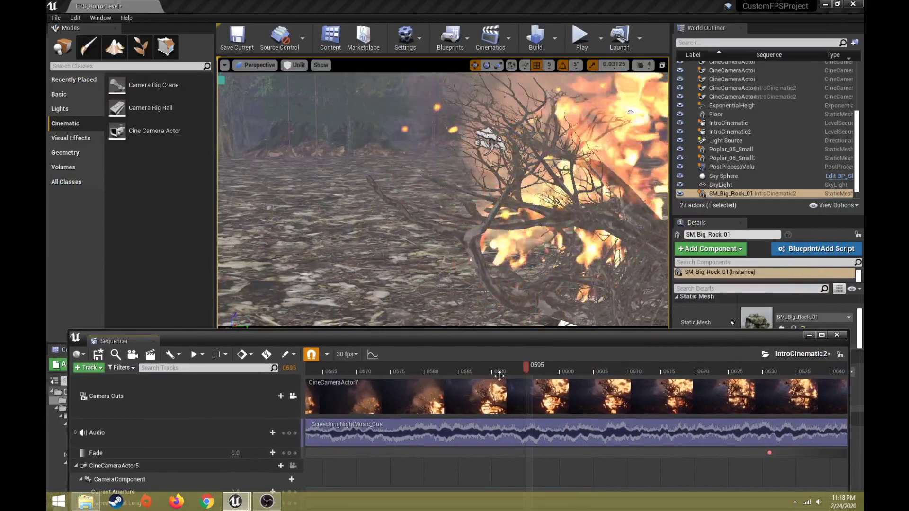
key("space")
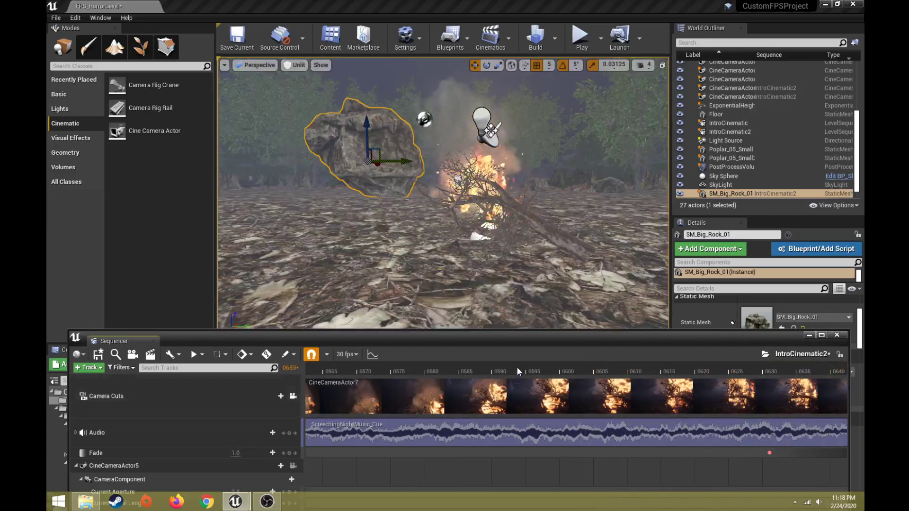
left_click(516, 366)
key("space")
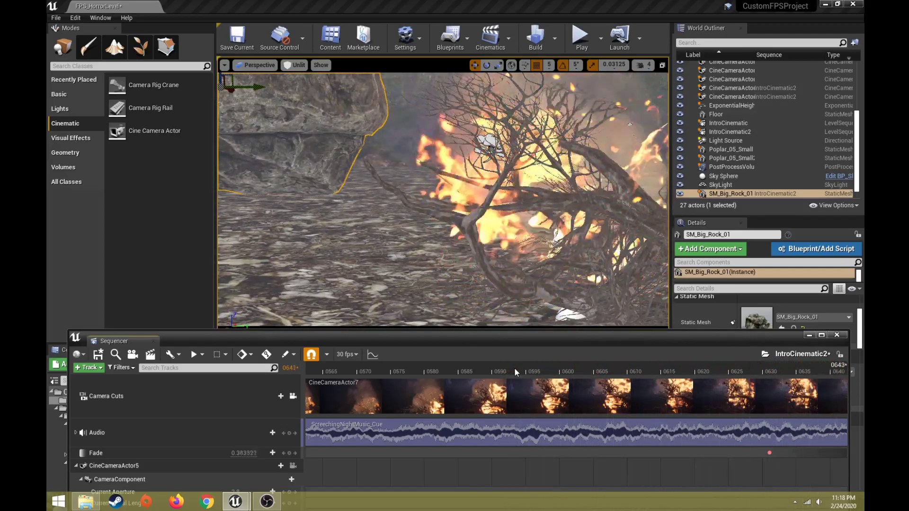
left_click_drag(523, 355, 525, 107)
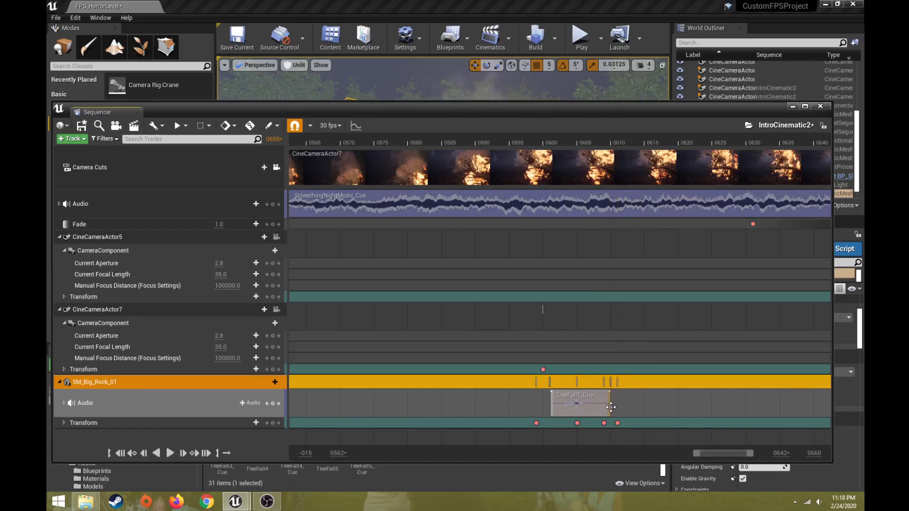
Step: Add the TreeFall3_Cue sound cue to SM_Big_Rock_01's Audio track
left_click_drag(629, 111, 641, 28)
left_click(642, 398)
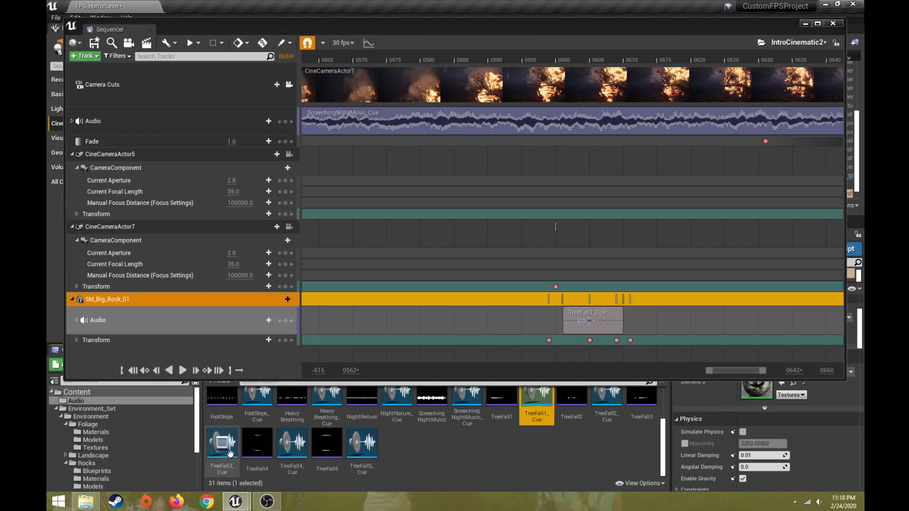
left_click(642, 401)
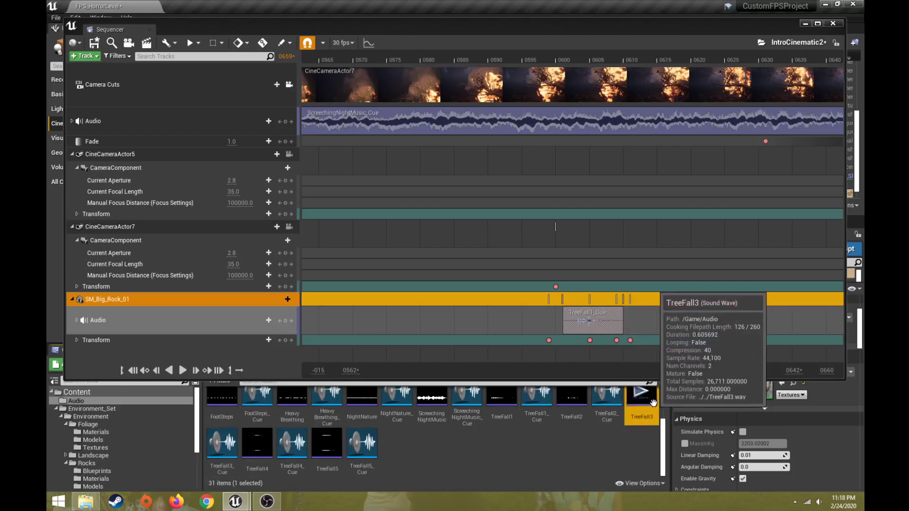
left_click(230, 452)
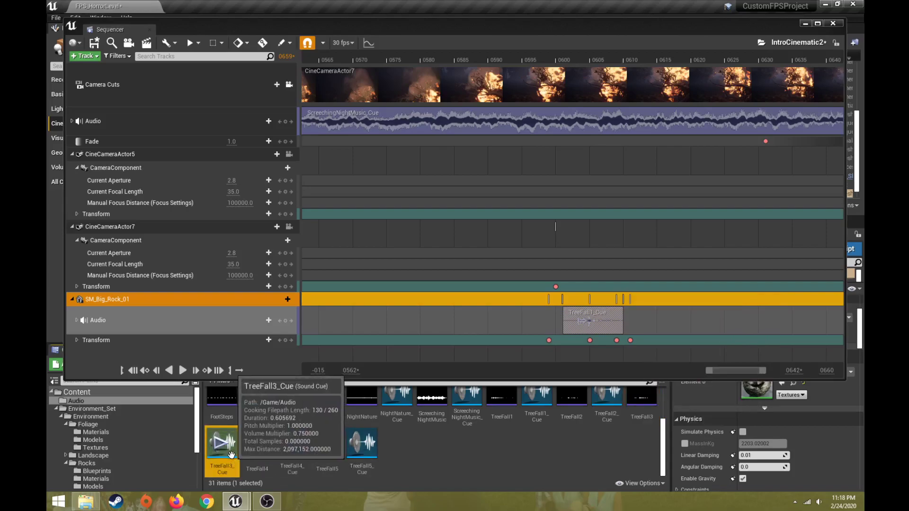
left_click_drag(231, 454, 412, 312)
Step: Slide TreeFall3_Cue left so it starts at frame 0611, right after TreeFall1_Cue
left_click_drag(754, 371, 717, 370)
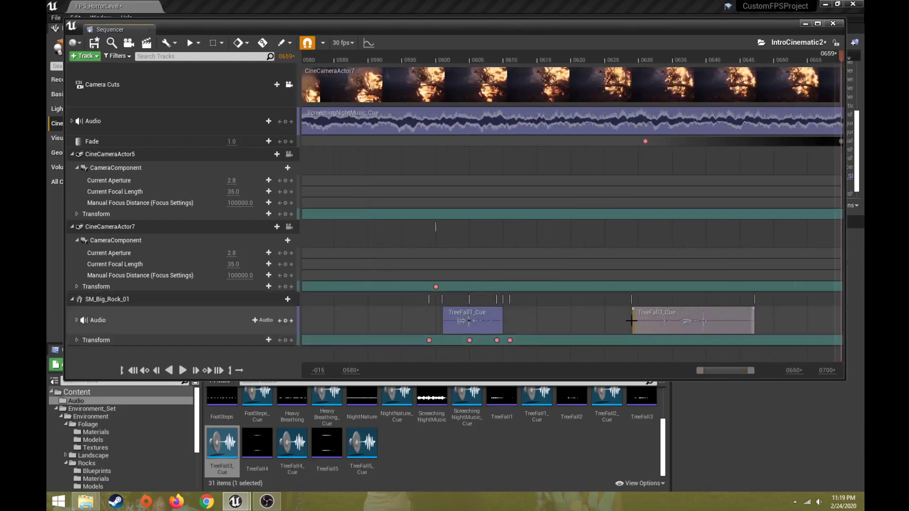
left_click(631, 320)
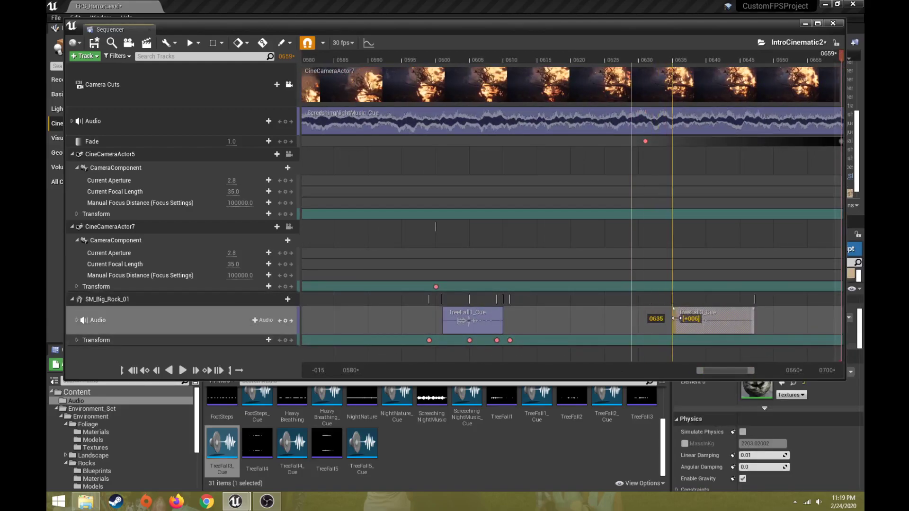
left_click_drag(705, 312, 541, 323)
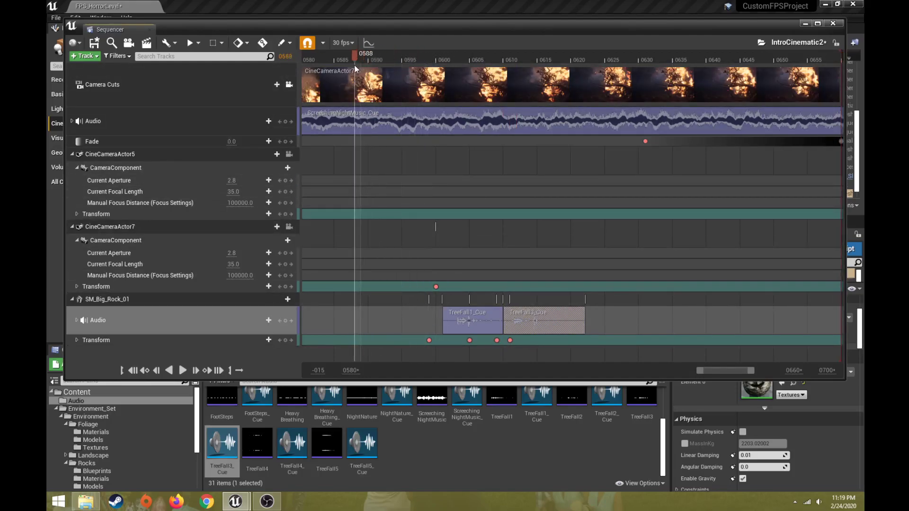
left_click_drag(354, 65, 341, 62)
left_click_drag(372, 25, 348, 363)
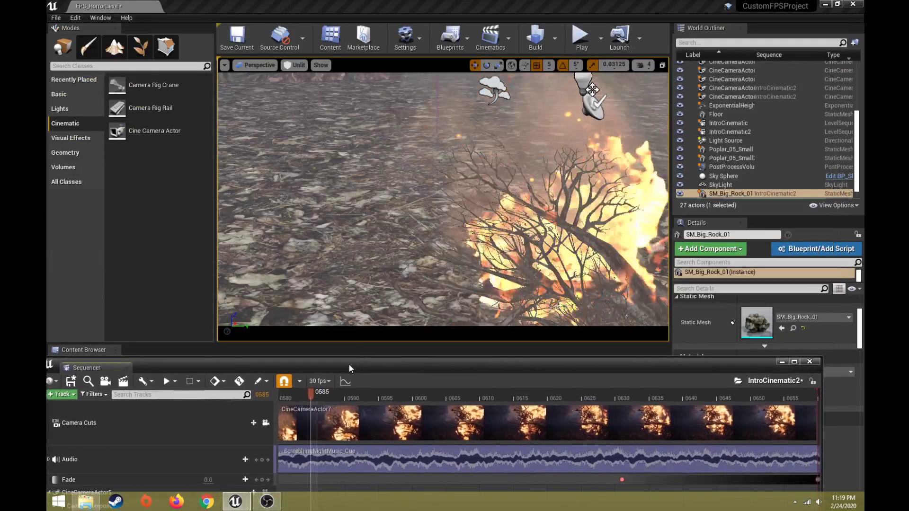
key("space")
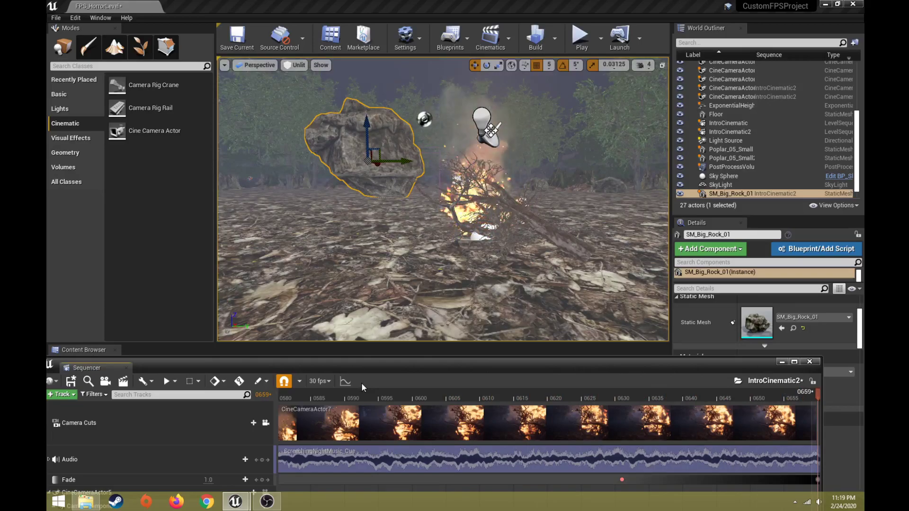
left_click(353, 395)
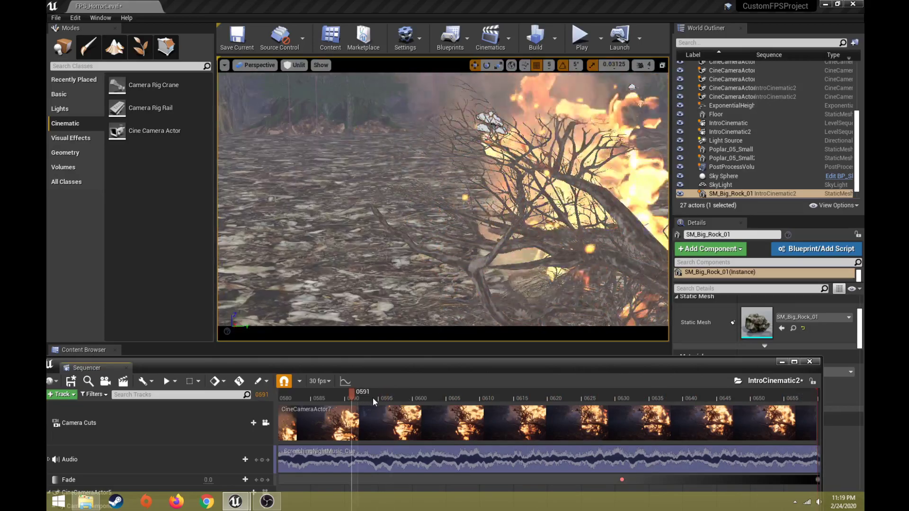
key("space")
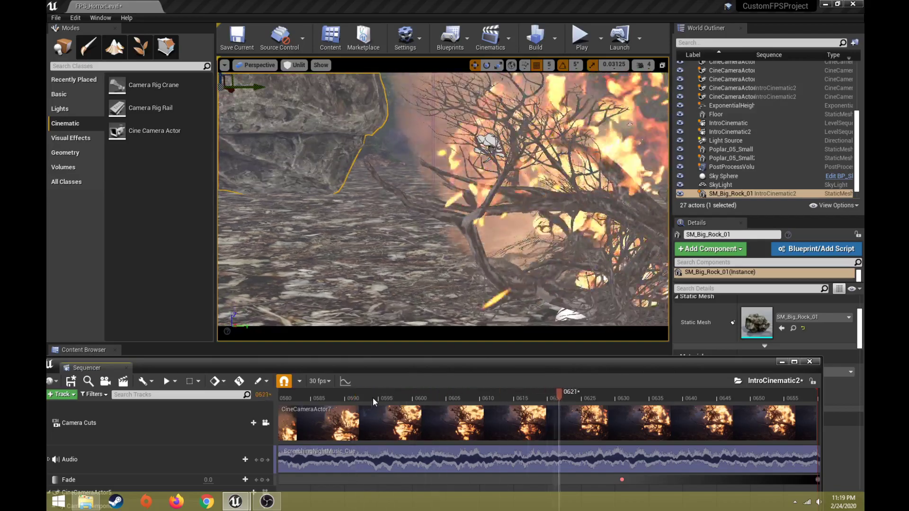
left_click_drag(416, 368, 435, 125)
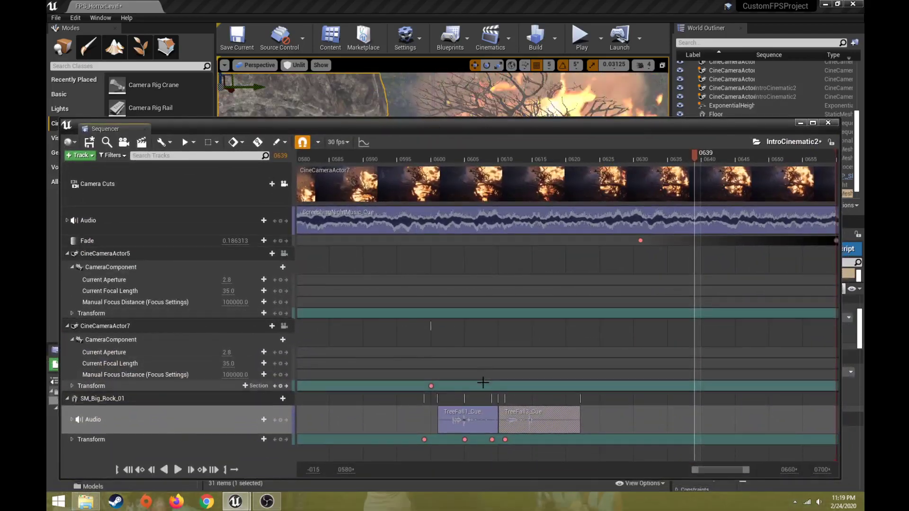
key("space")
left_click_drag(445, 160, 593, 175)
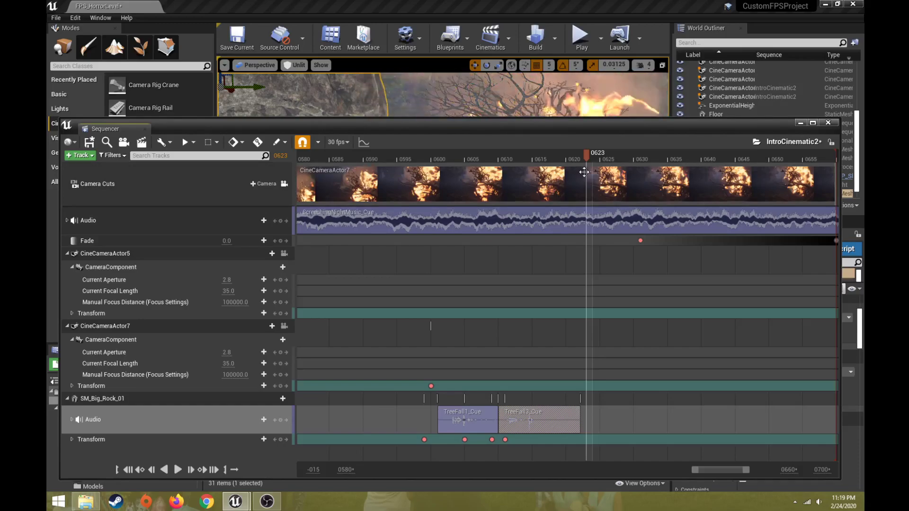
left_click_drag(542, 127, 534, 109)
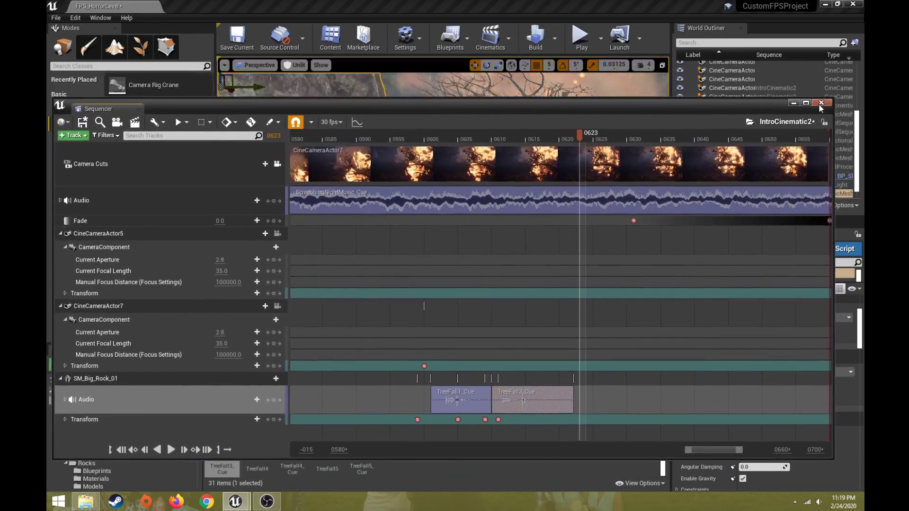
left_click_drag(754, 106, 741, 242)
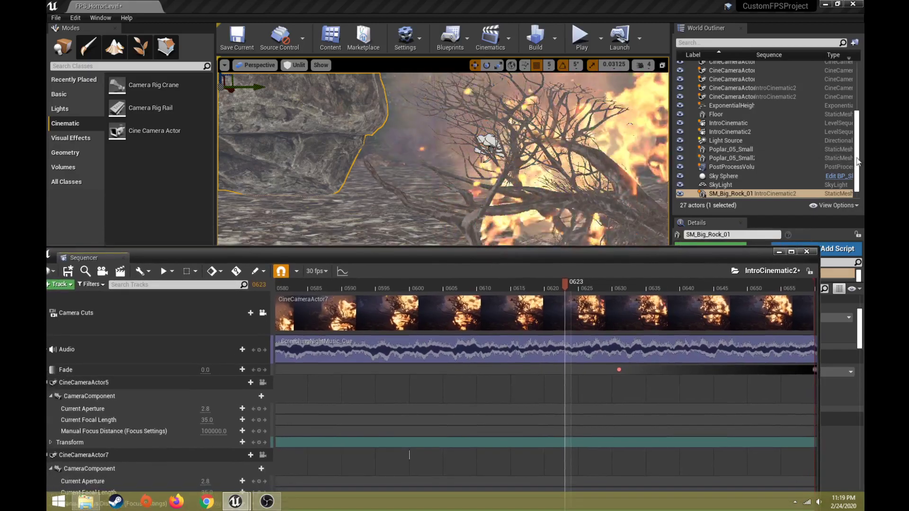
Step: Select PostProcessVolume in the World Outliner and add it to IntroCinematic2 via Actor To Sequencer
left_click(729, 166)
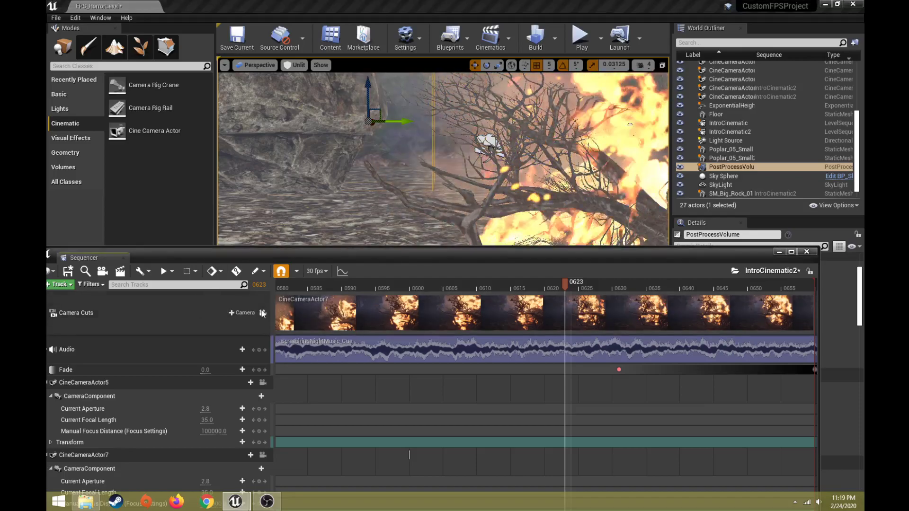
mouse_move(426, 151)
right_mouse_down()
mouse_move(407, 142)
mouse_move(426, 149)
mouse_move(402, 161)
right_mouse_up()
left_click_drag(392, 251, 444, 190)
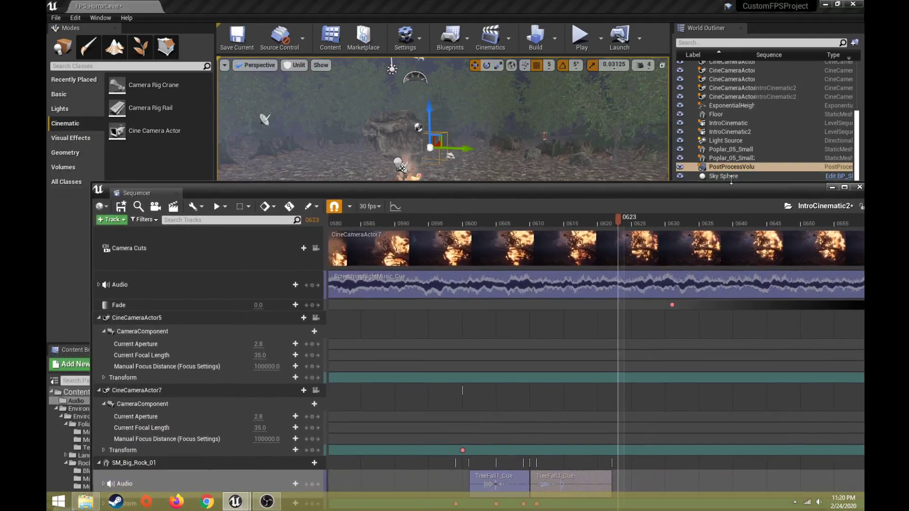
left_click_drag(652, 190, 644, 78)
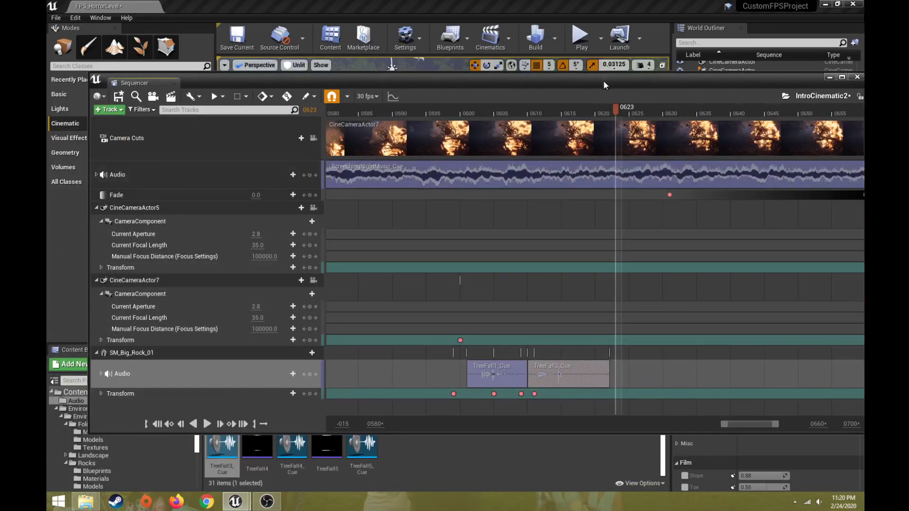
left_click_drag(603, 81, 609, 211)
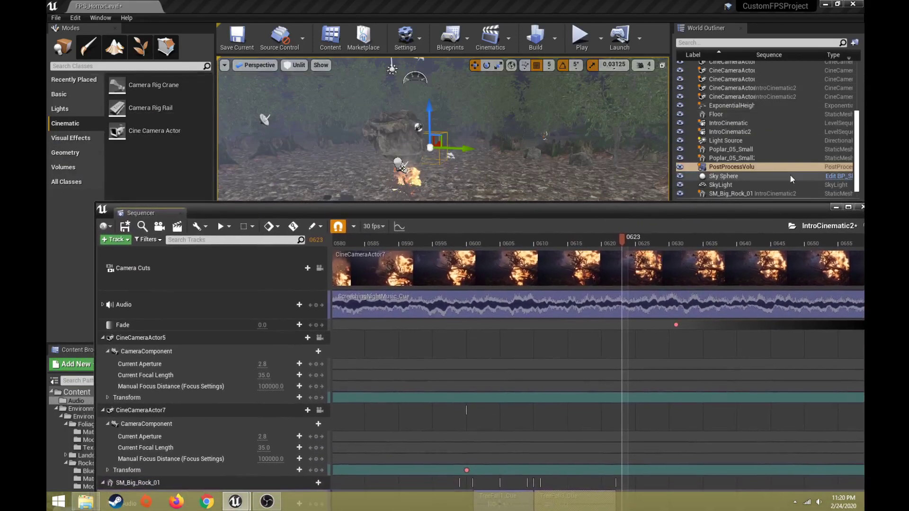
left_click(740, 165)
left_click(120, 241)
mouse_move(142, 250)
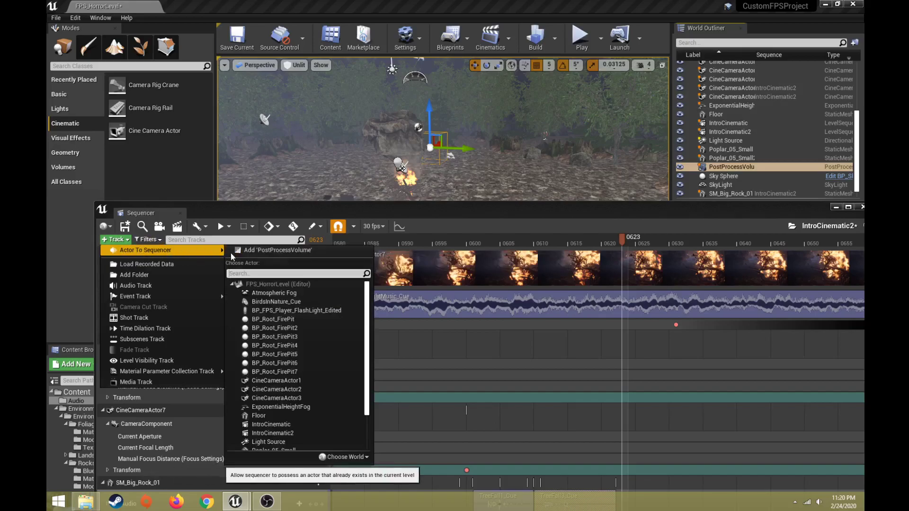
left_click(249, 250)
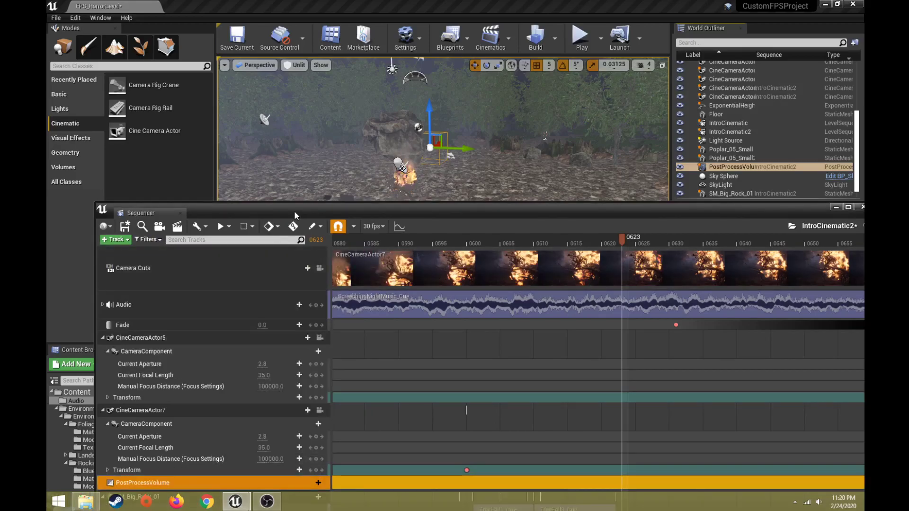
left_click_drag(294, 211, 259, 56)
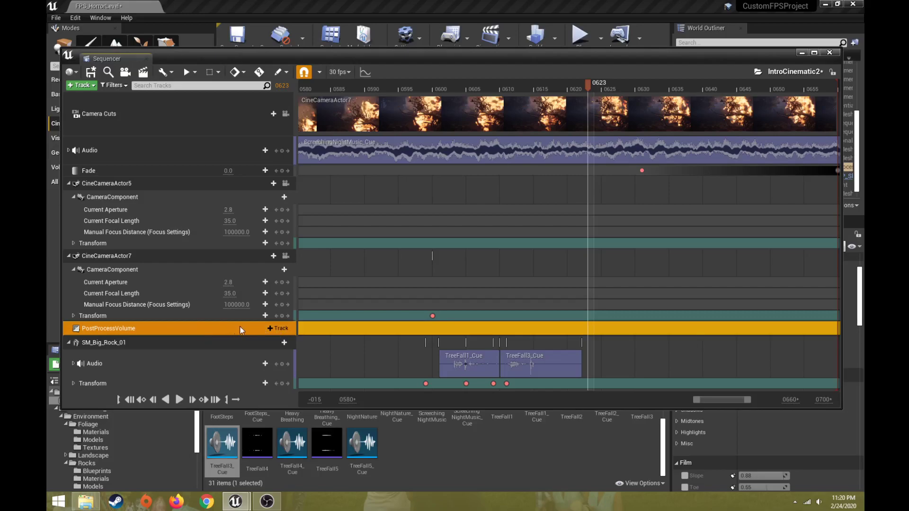
Step: Add a Lens|Exposure > Exposure Compensation track to PostProcessVolume, starting at 0.5
left_click(283, 328)
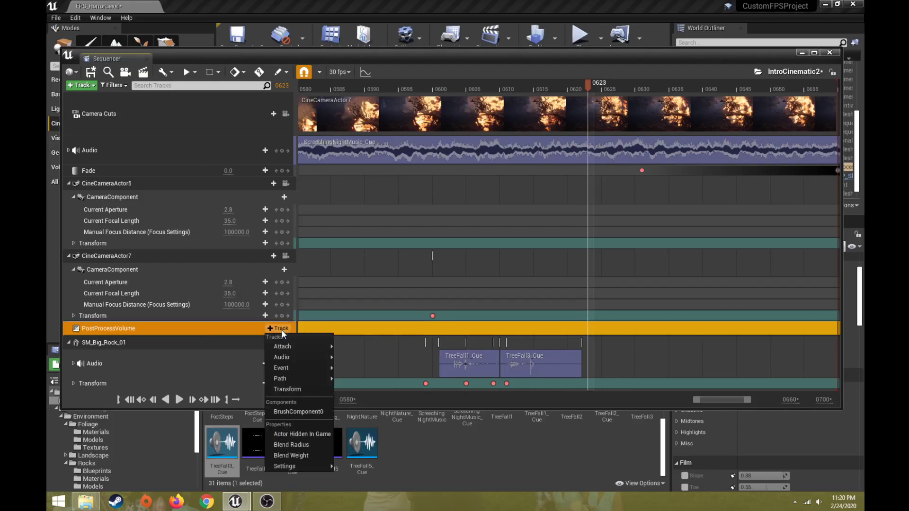
mouse_move(294, 353)
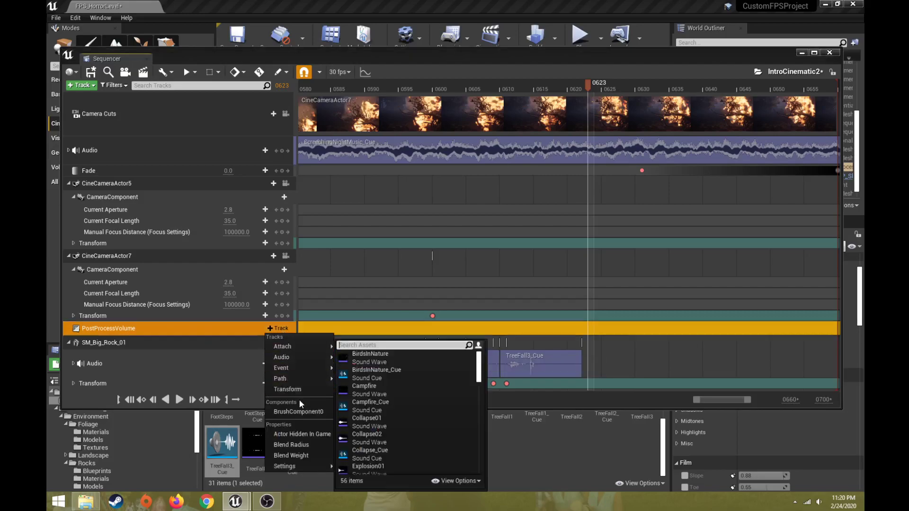
mouse_move(308, 467)
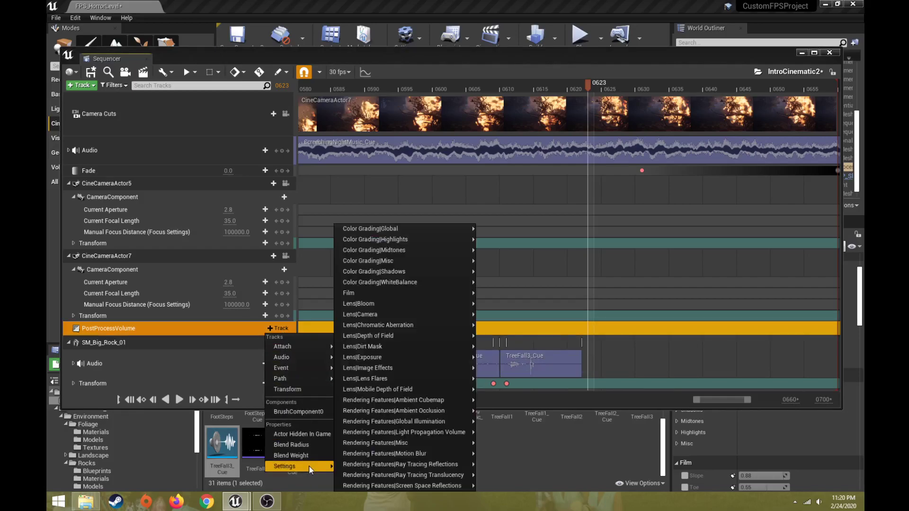
mouse_move(392, 465)
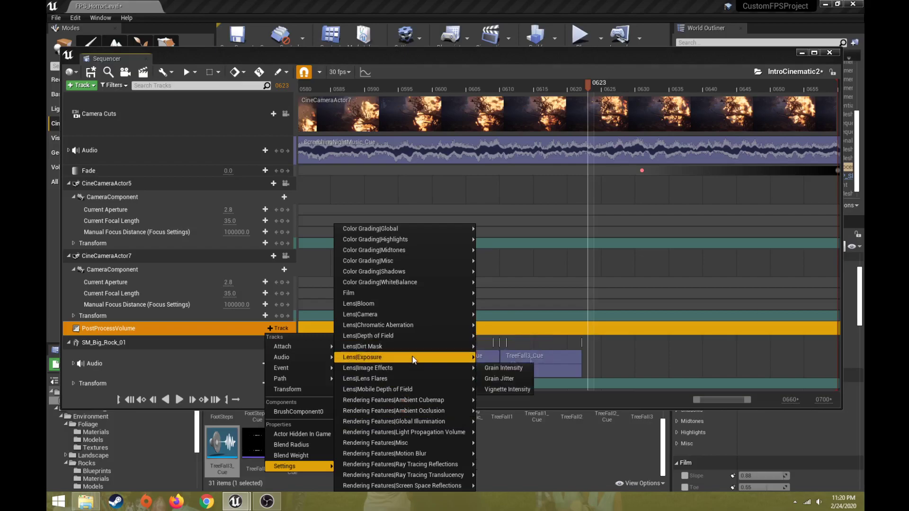
mouse_move(418, 359)
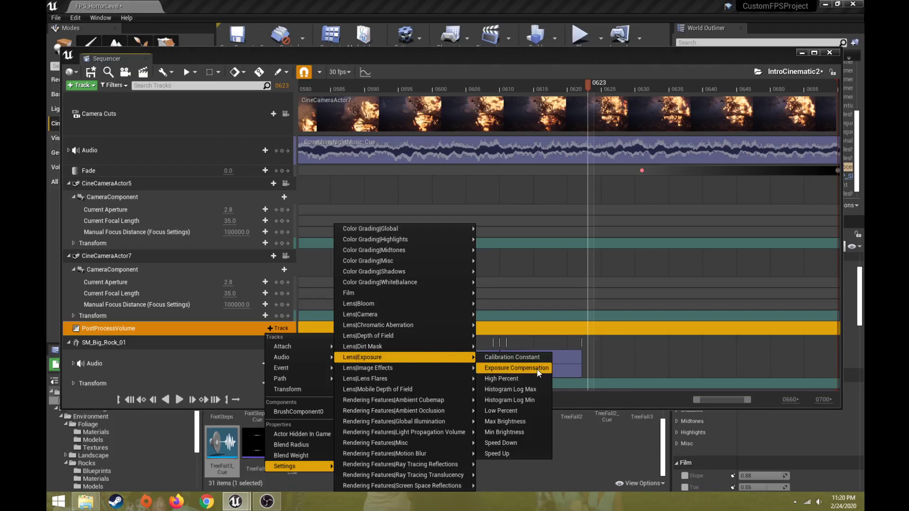
left_click(516, 368)
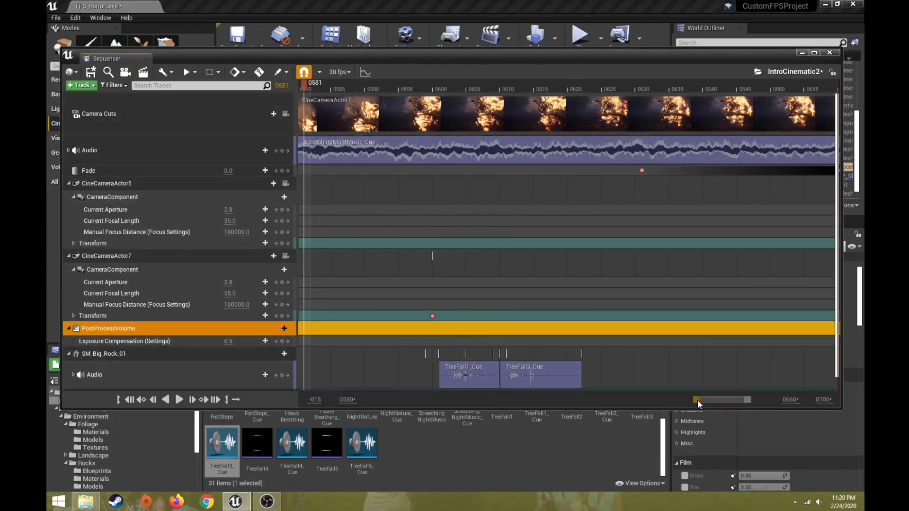
Step: Show the timeline from frame 0000 to 0700 and scrub to frame 0073 for the 0.5 exposure key
left_click_drag(697, 399, 326, 391)
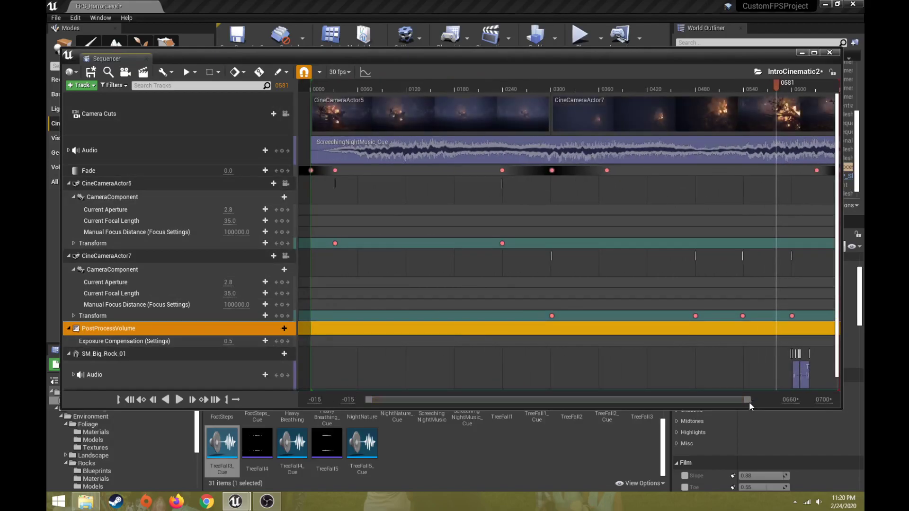
left_click_drag(747, 400, 775, 399)
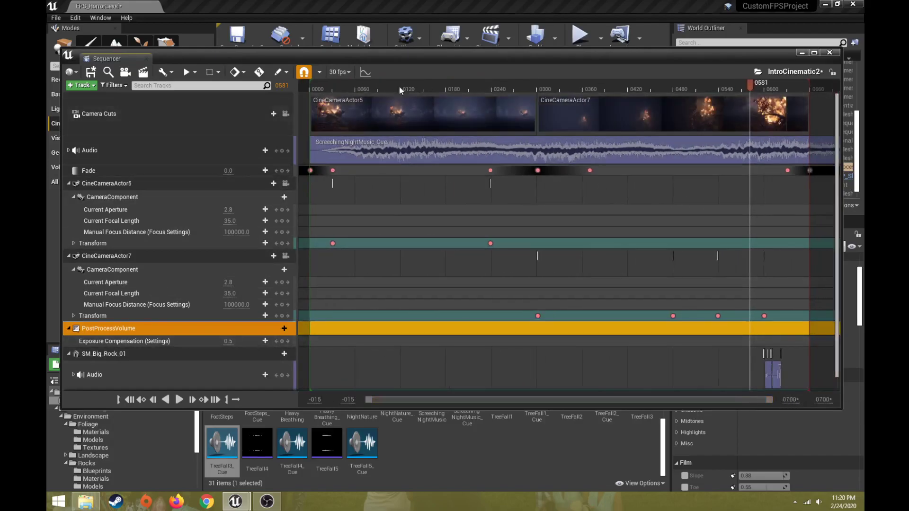
left_click_drag(316, 87, 333, 84)
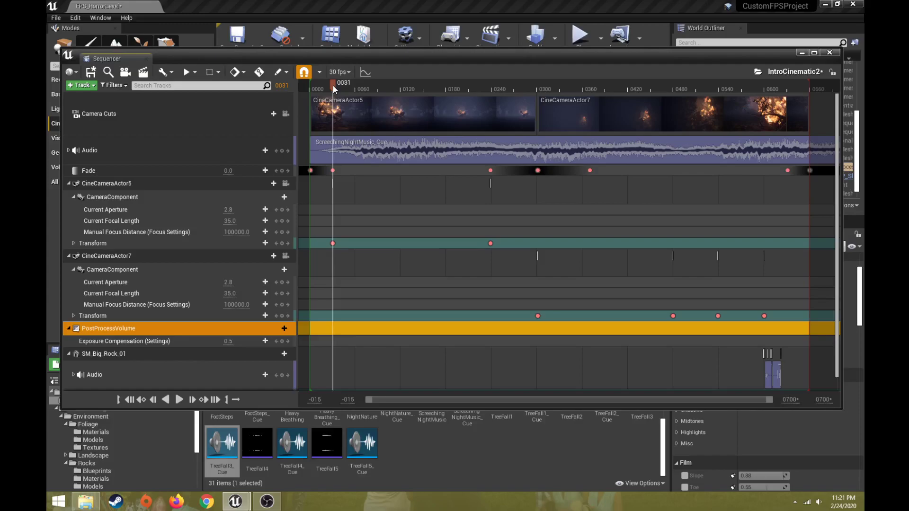
mouse_move(334, 85)
left_mouse_down()
mouse_move(349, 87)
mouse_move(334, 92)
left_mouse_up()
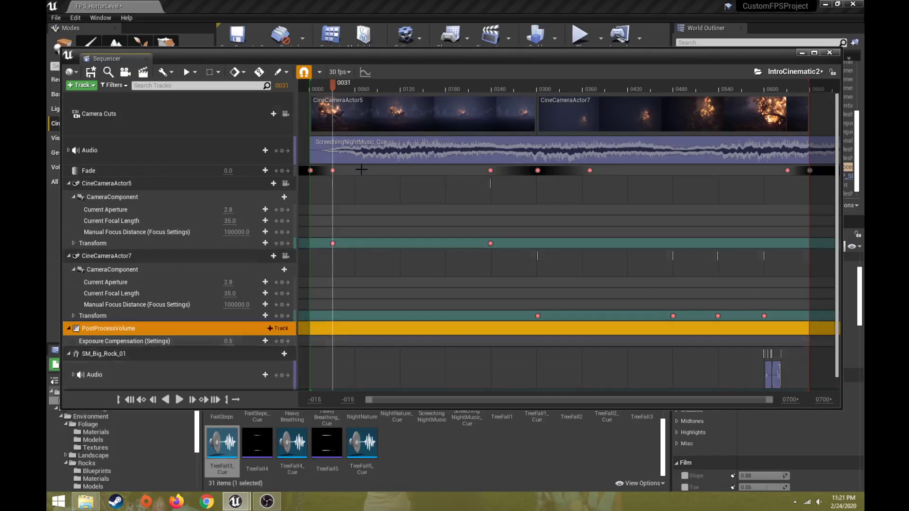
left_click(371, 88)
left_click_drag(373, 87, 374, 86)
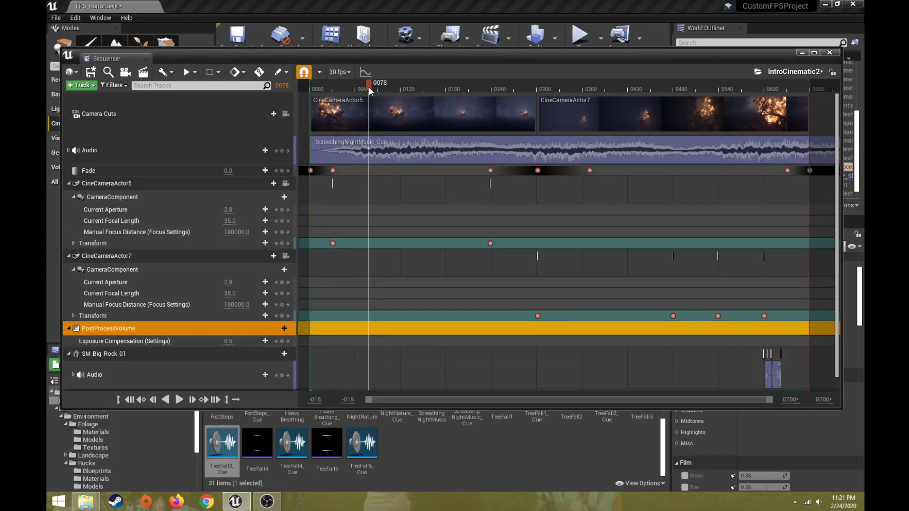
left_click_drag(369, 89, 365, 89)
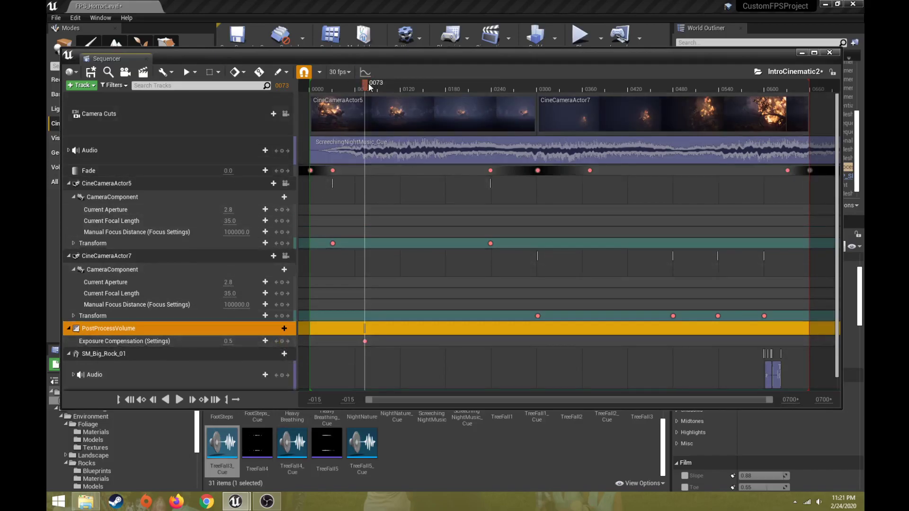
Step: Key Exposure Compensation to 3.0 at frame 0100, save IntroCinematic2, and start a Play session
left_click_drag(368, 83, 386, 84)
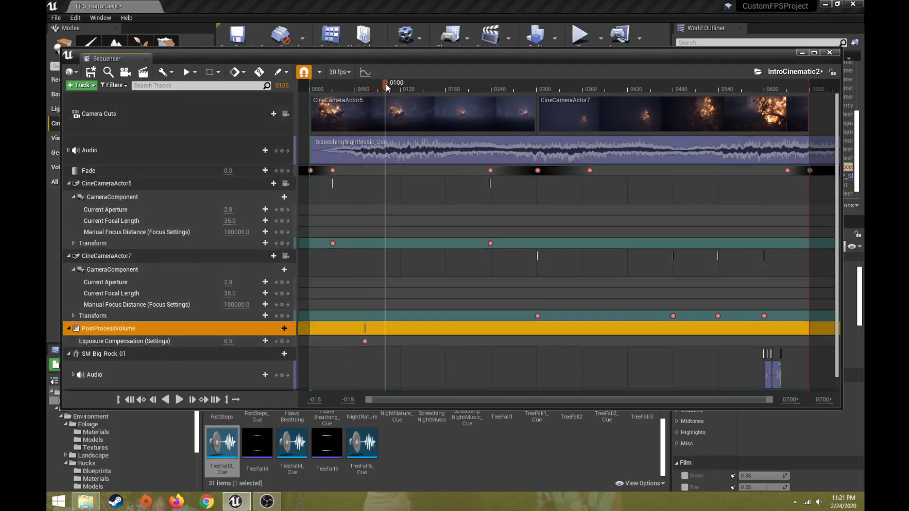
left_click(229, 340)
left_click(90, 72)
left_click_drag(348, 52, 324, 400)
left_click(576, 40)
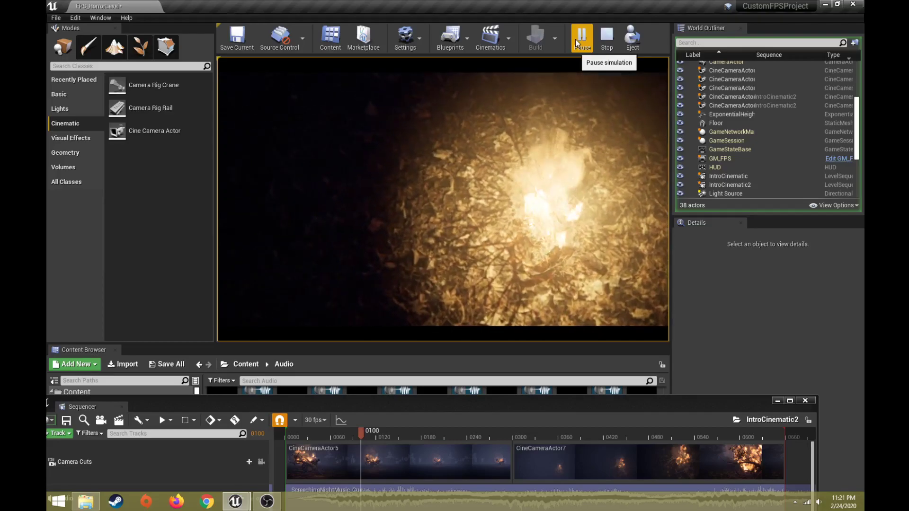
Step: Stop the play session and return the sequence playhead to frame 0073
left_click(607, 37)
left_click_drag(534, 409, 566, 80)
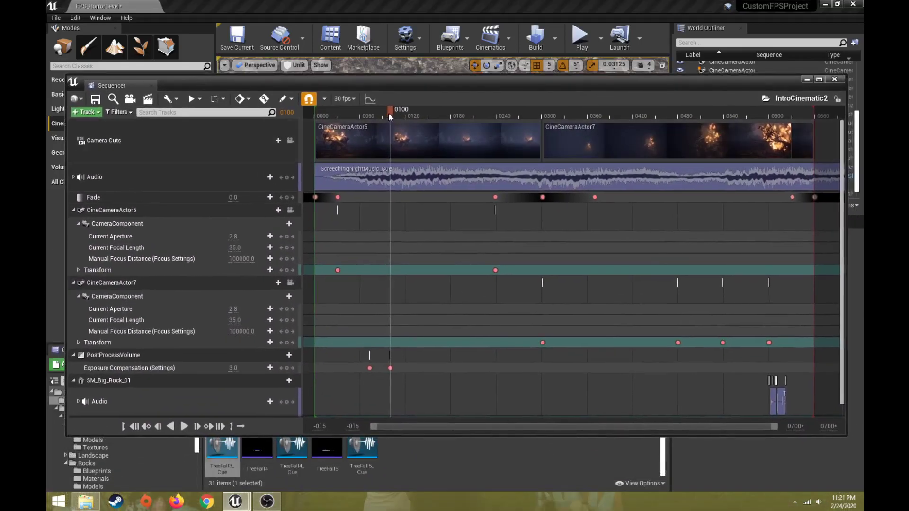
left_click_drag(388, 114, 369, 115)
Step: Switch the viewport view mode from Unlit to Lit
left_click(286, 58)
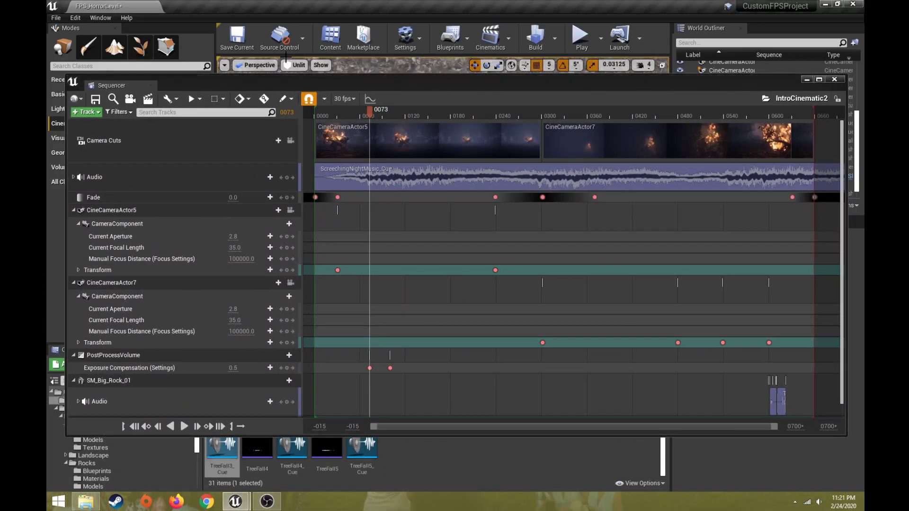
left_click(289, 64)
left_click(295, 89)
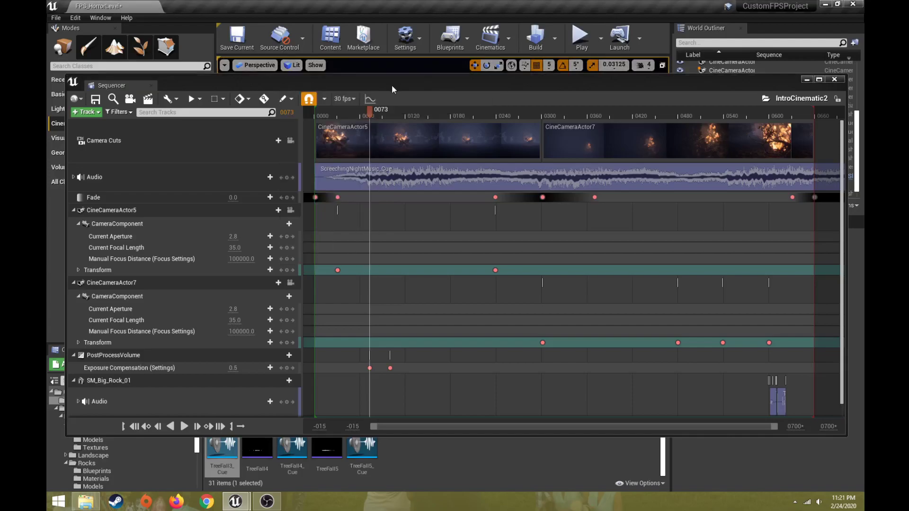
left_click_drag(391, 84, 337, 368)
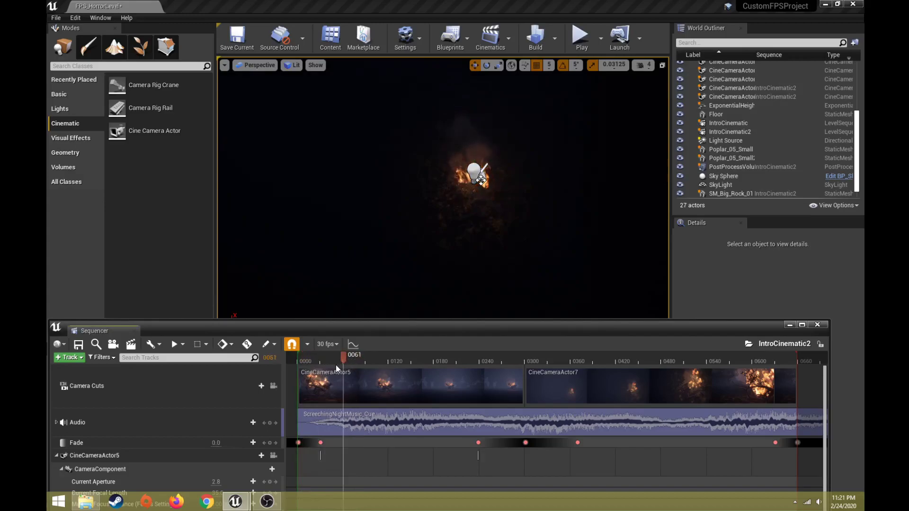
left_click_drag(368, 326, 379, 113)
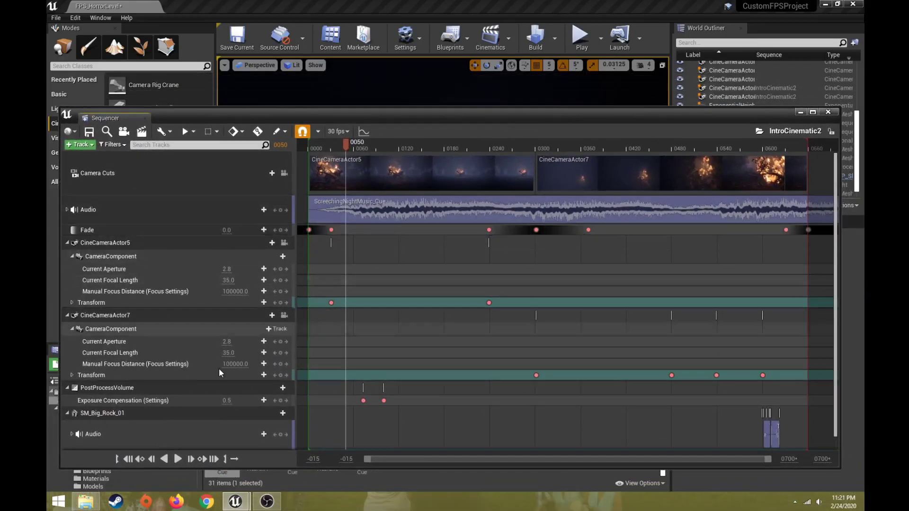
Step: Browse PostProcessVolume's Settings track options without adding any, then close the sequence editor
left_click(188, 388)
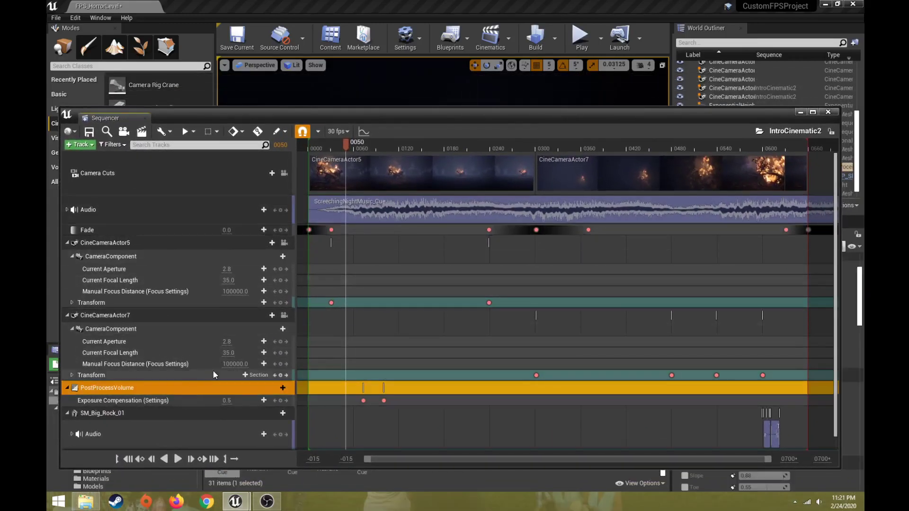
left_click(278, 388)
mouse_move(285, 377)
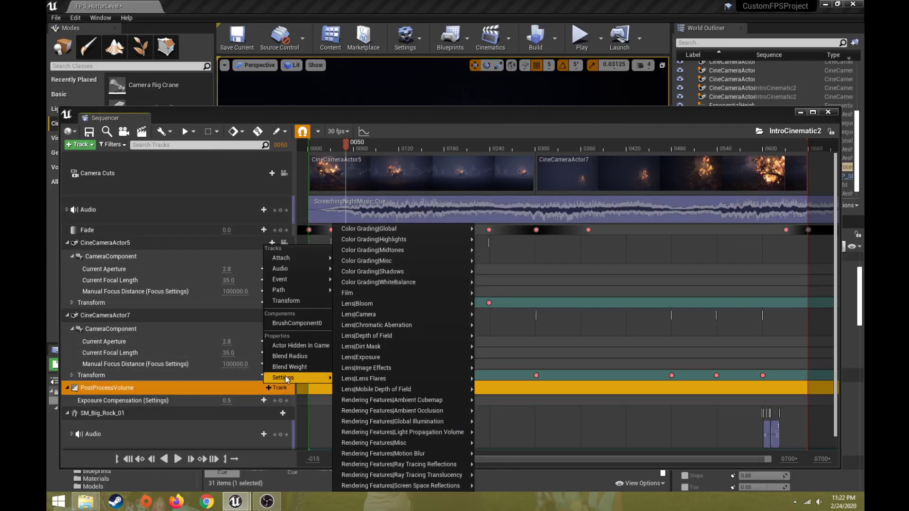
mouse_move(385, 343)
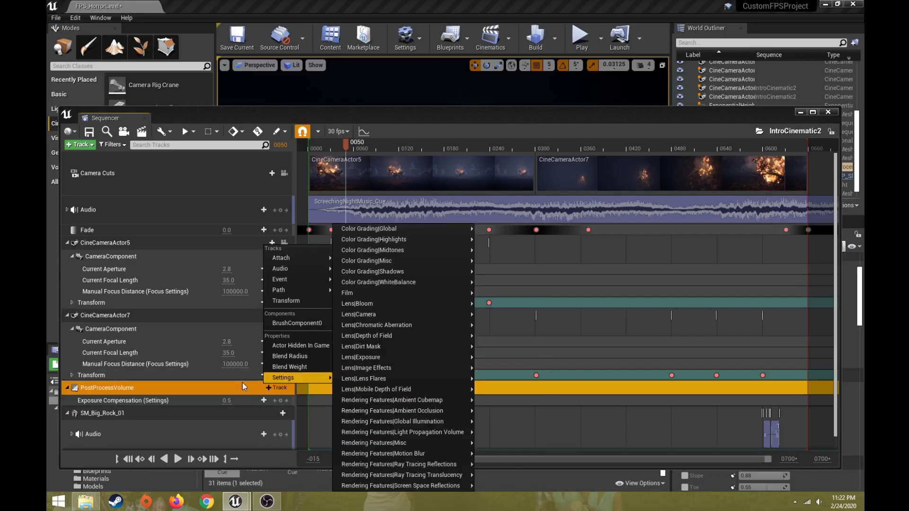
left_click(422, 113)
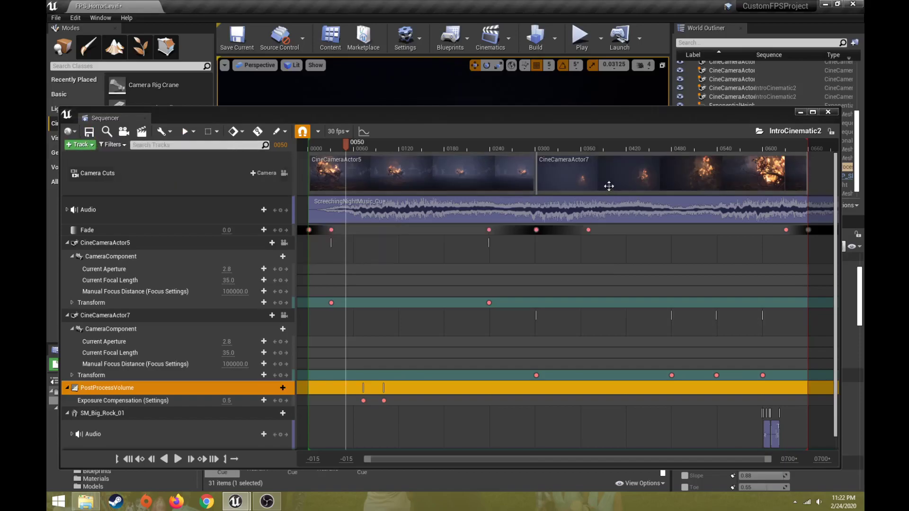
left_click(828, 112)
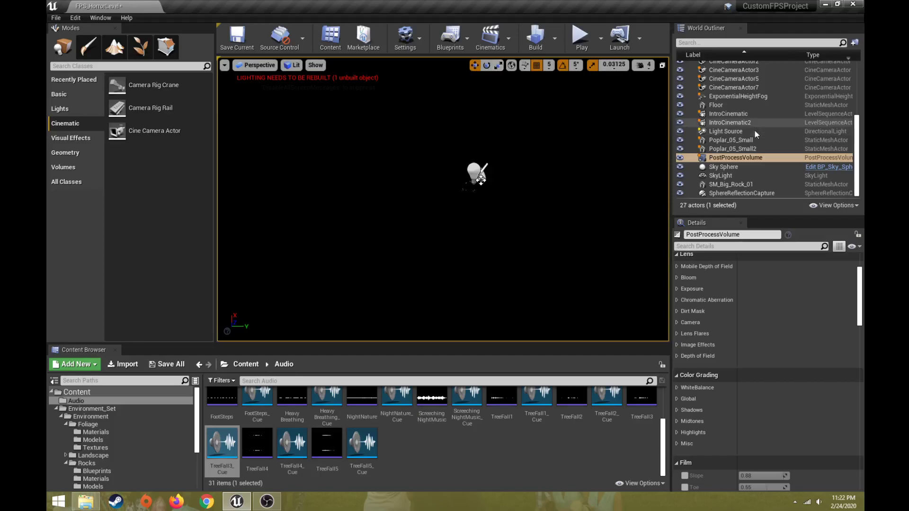
Step: Switch the viewport to Unlit and compare IntroCinematic2's and IntroCinematic's playback settings
left_click(292, 66)
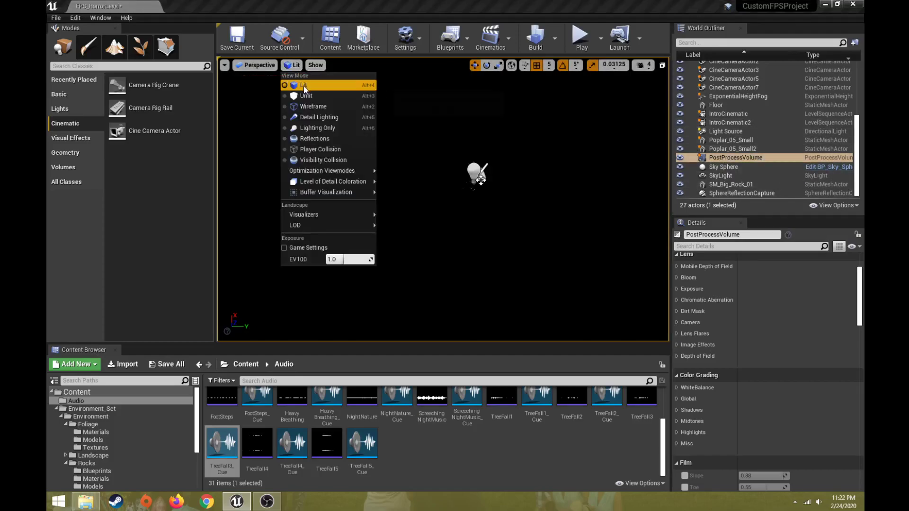
left_click(296, 94)
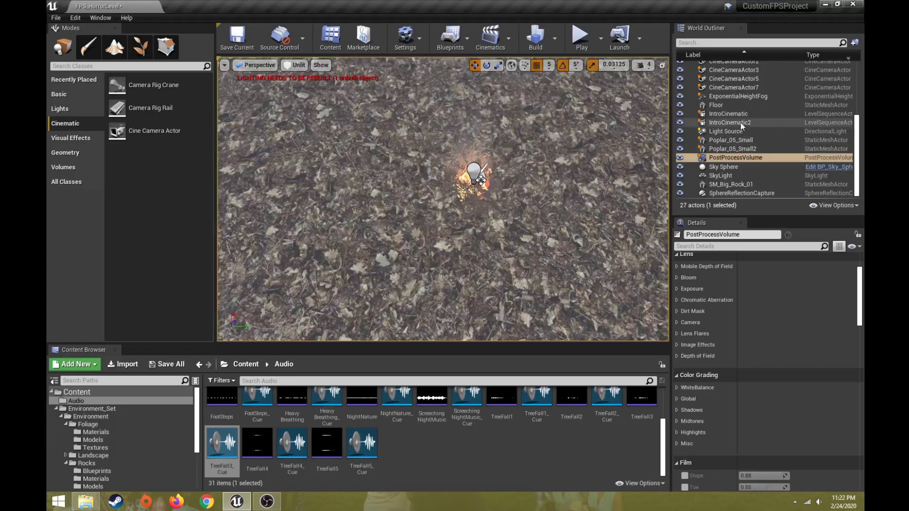
left_click(729, 123)
left_click(742, 380)
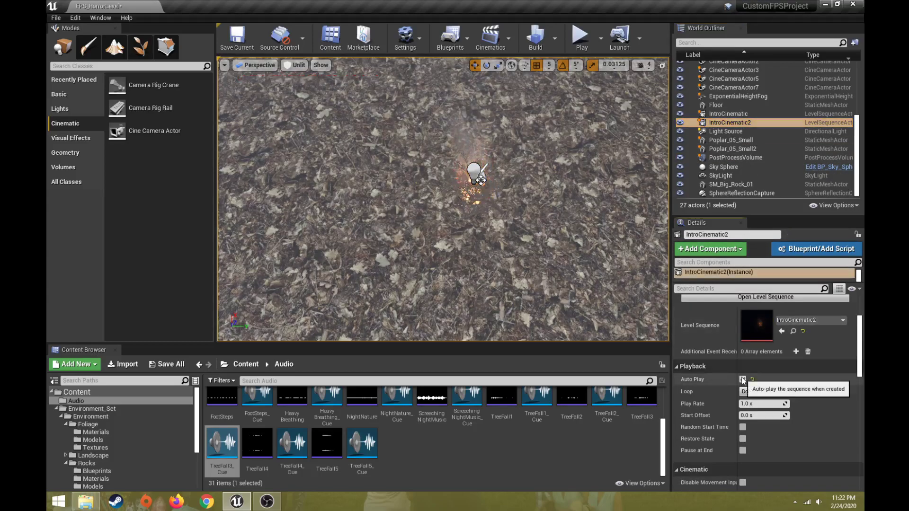
left_click(728, 114)
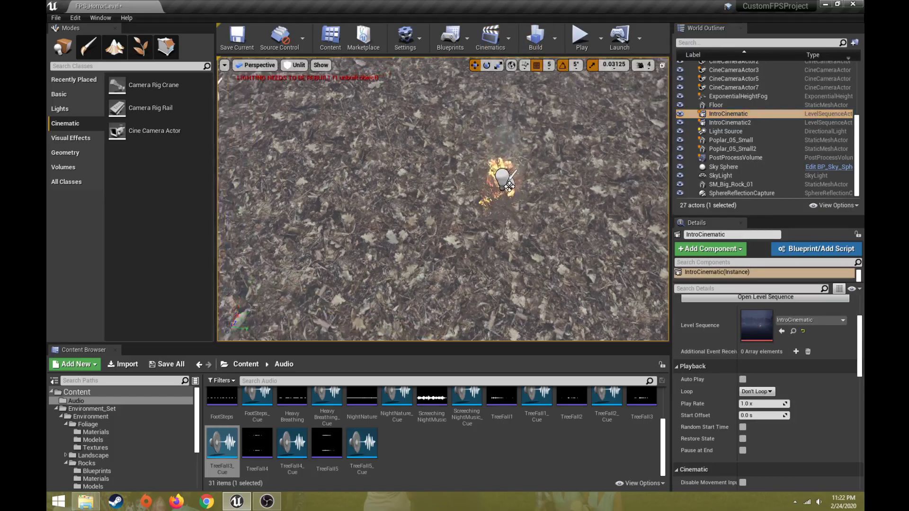
Step: Orbit to look down the forest path and open the Blueprints toolbar menu
right_click_drag(467, 89, 467, 48)
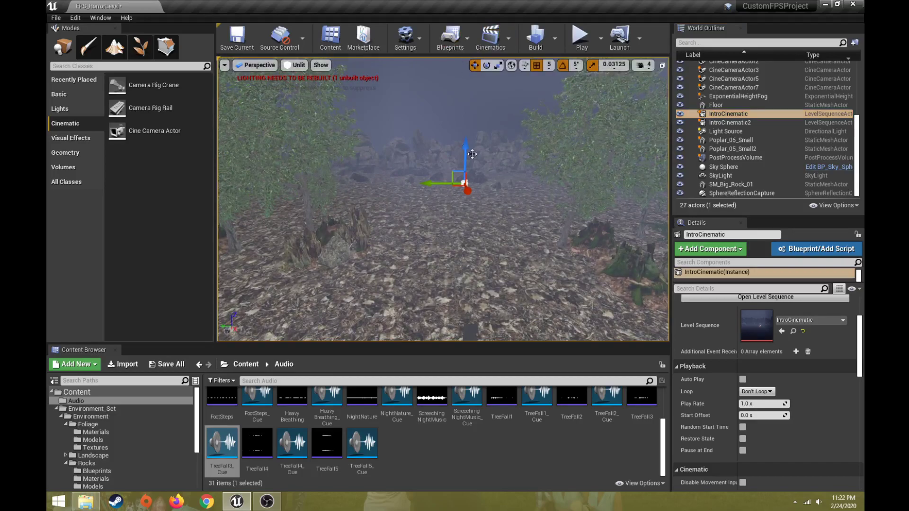
left_click(469, 39)
mouse_move(483, 145)
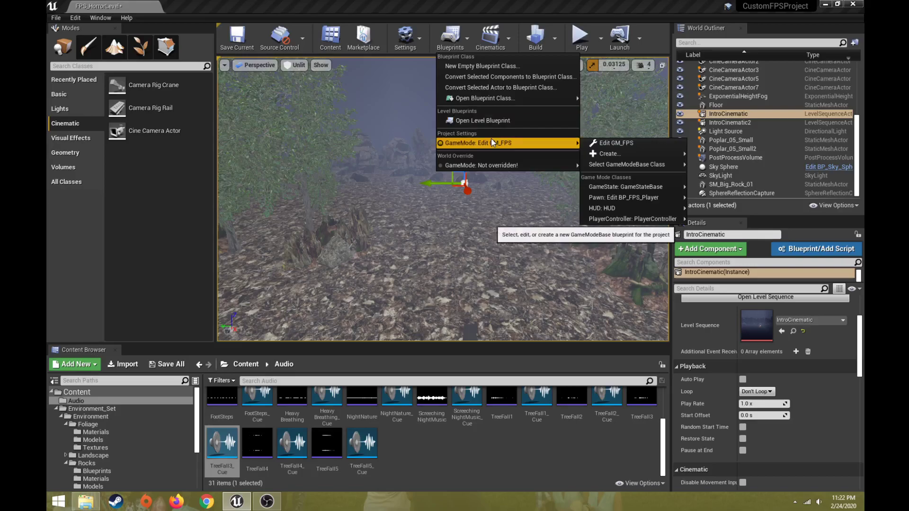
Step: In the level blueprint, connect Event BeginPlay to Create Level Sequence Player using IntroCinematic
left_click(470, 122)
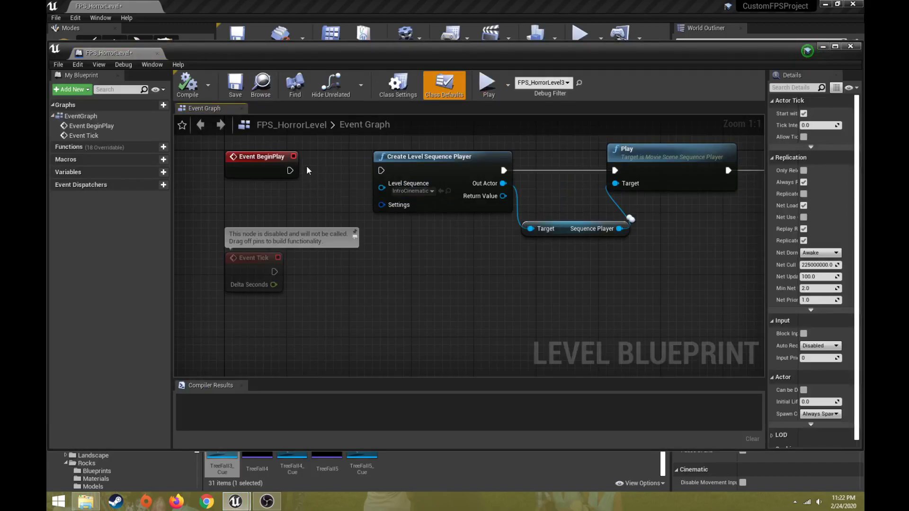
right_click_drag(307, 170, 314, 184)
left_click(286, 180)
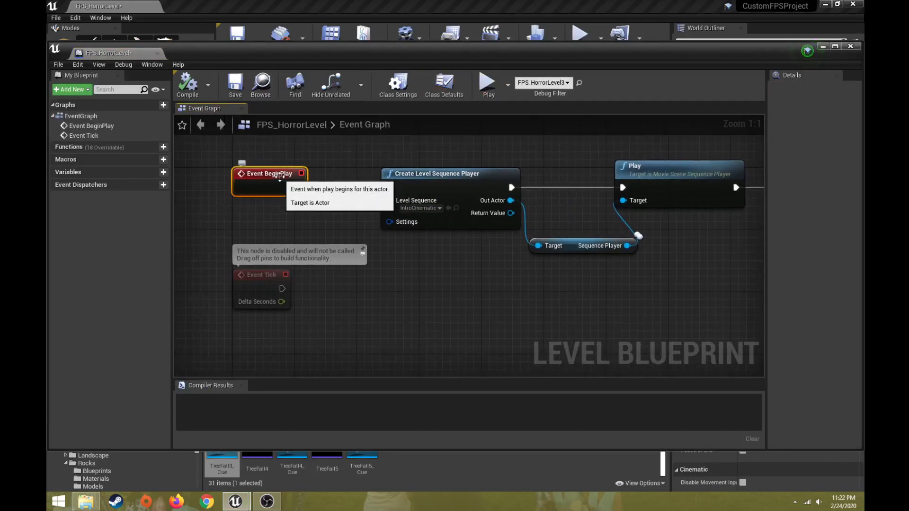
left_click_drag(296, 187, 388, 188)
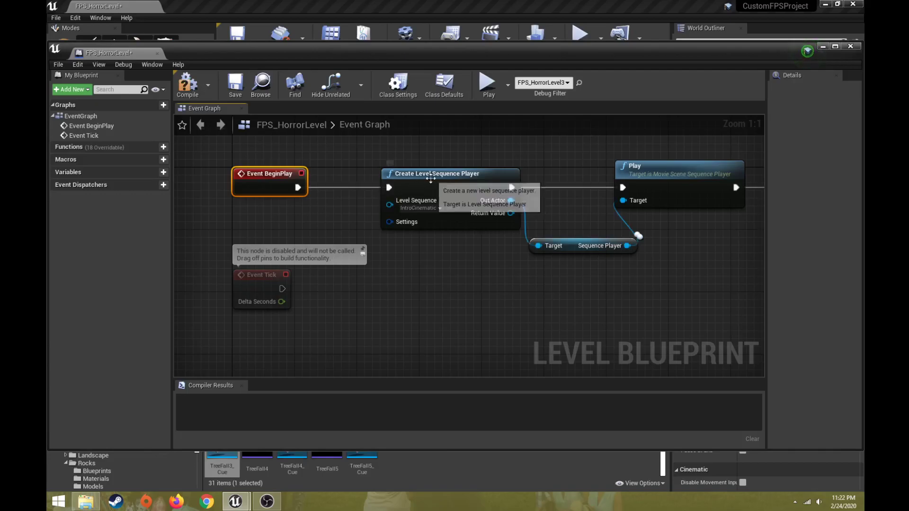
left_click(428, 185)
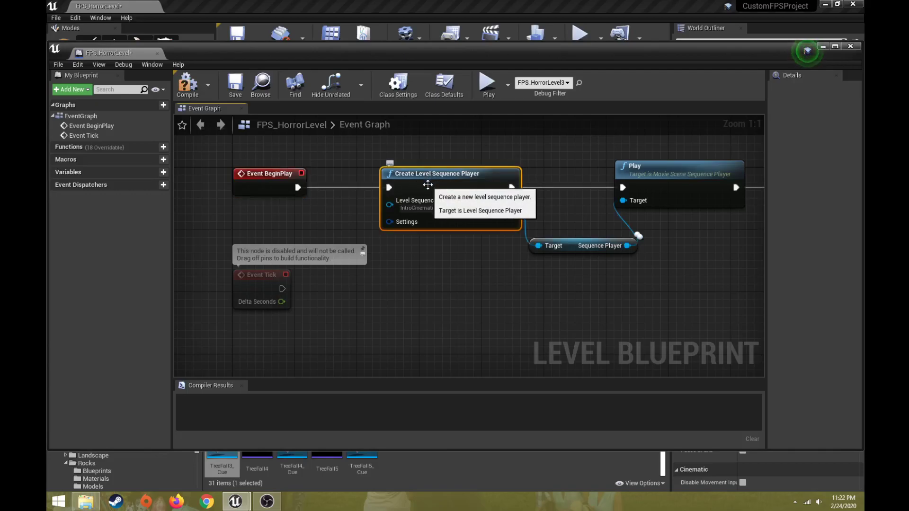
left_click(428, 208)
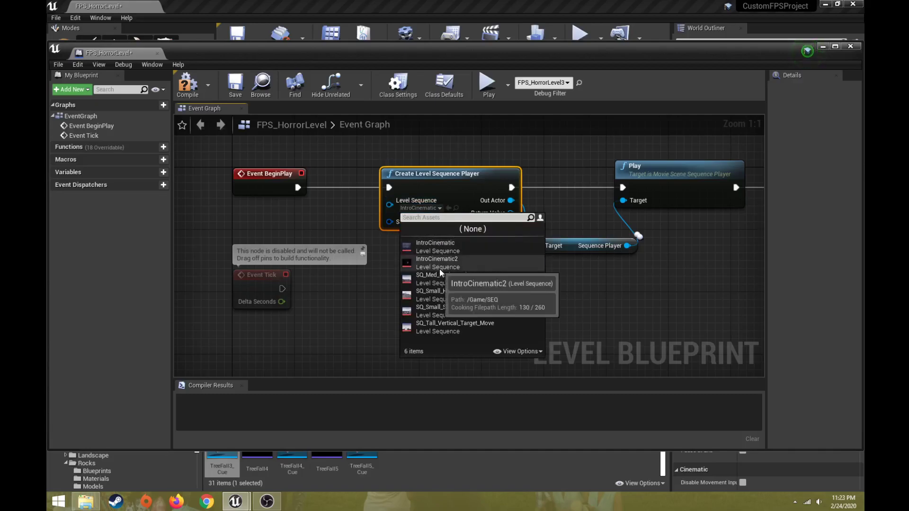
left_click(489, 182)
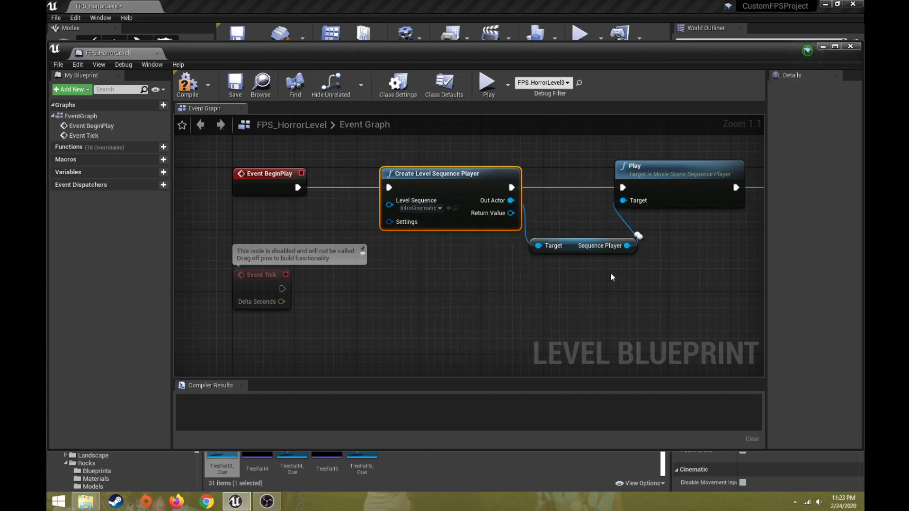
Step: Wire Out Actor into Play, arrange the 34-second Delay and Toggle Visibility nodes, then compile and close
right_click_drag(576, 211, 438, 205)
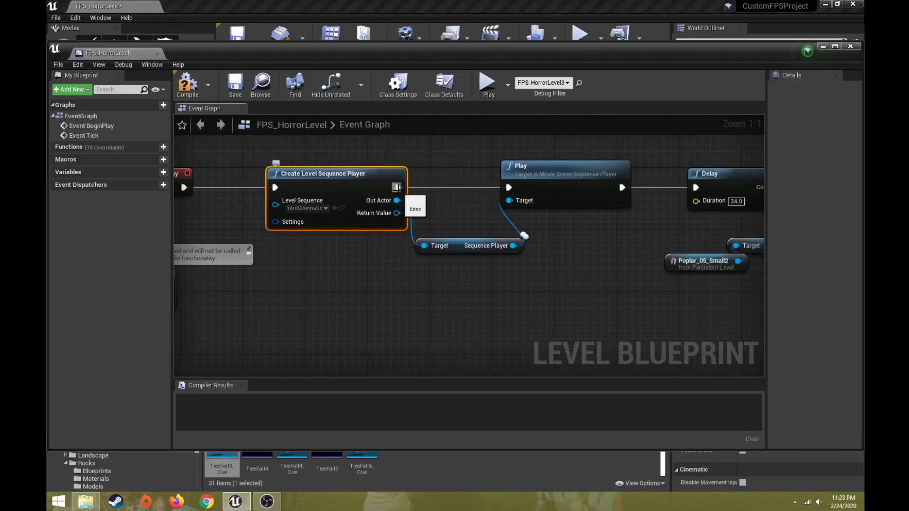
left_click(557, 187)
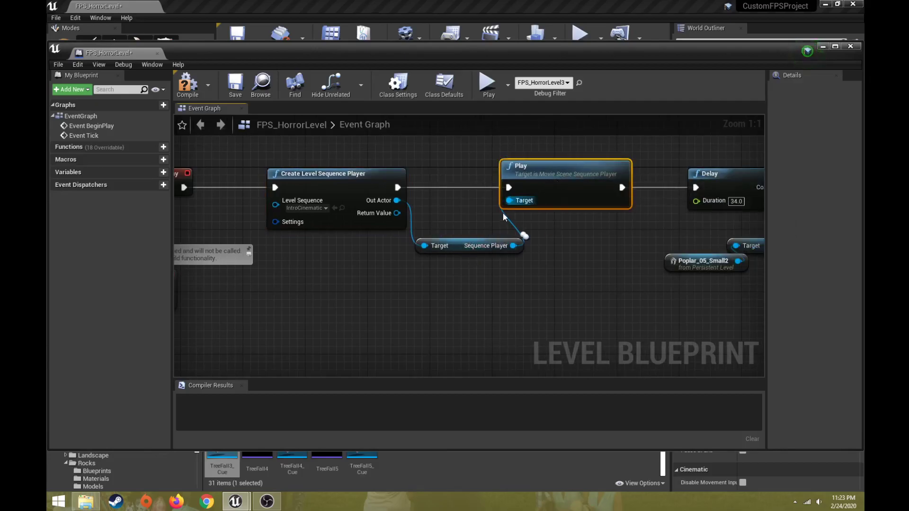
left_click_drag(450, 237, 462, 239)
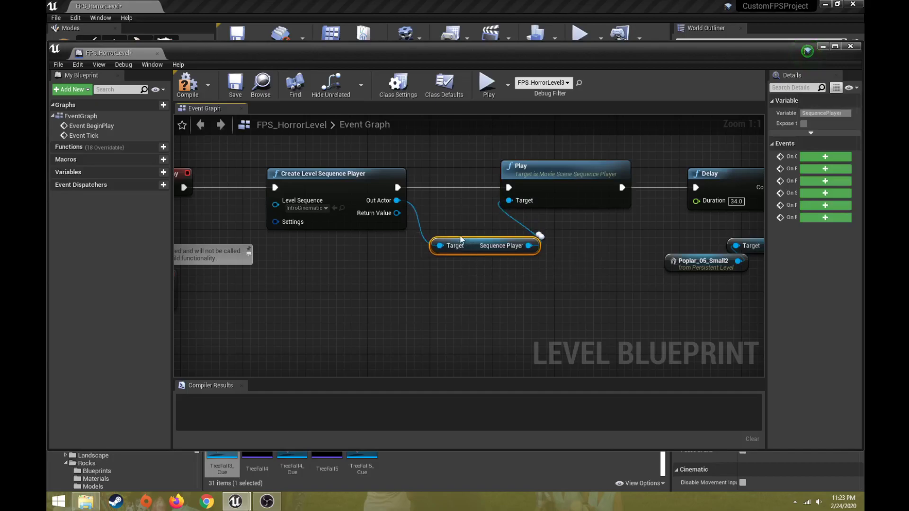
left_click_drag(397, 200, 440, 249)
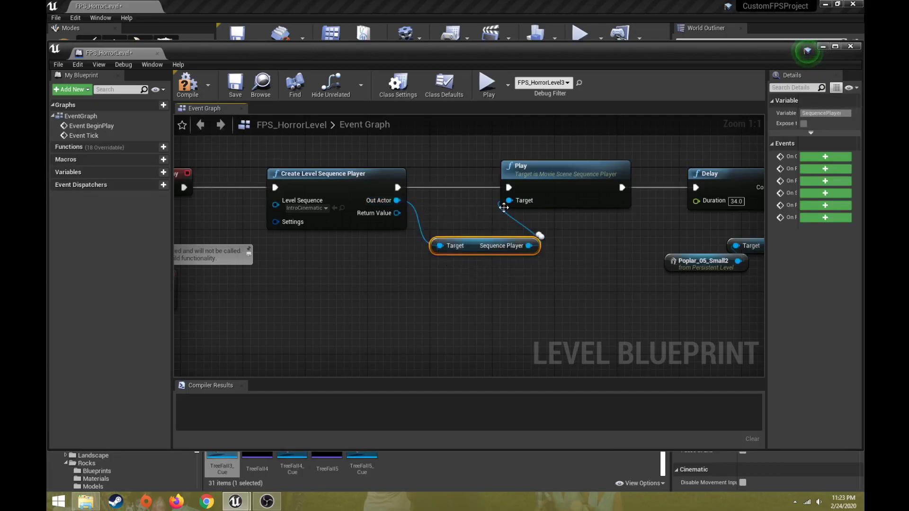
left_click(567, 172)
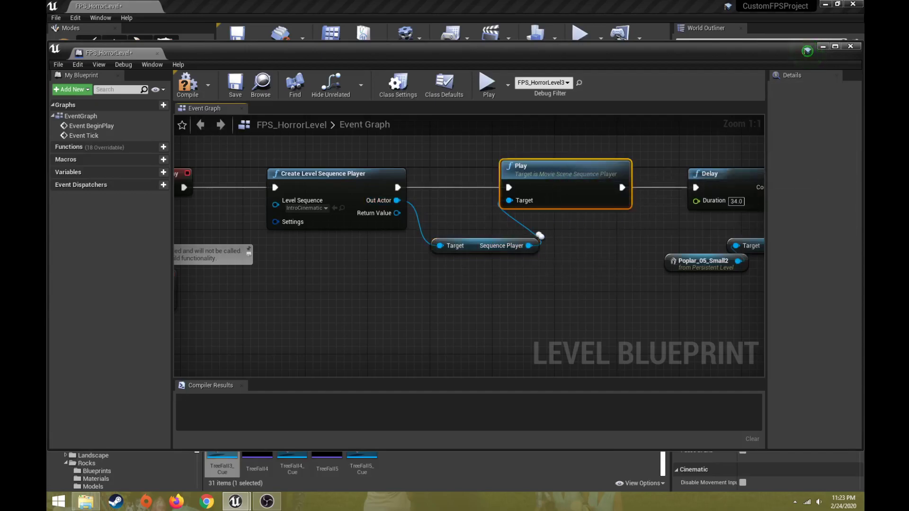
right_click_drag(598, 300, 408, 317)
left_click_drag(529, 273, 473, 279)
right_click_drag(488, 227, 399, 214)
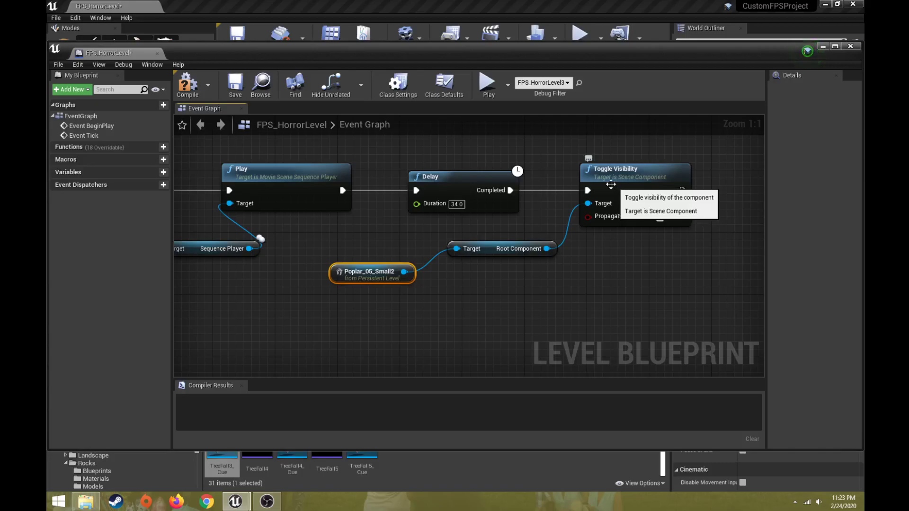
left_click(437, 180)
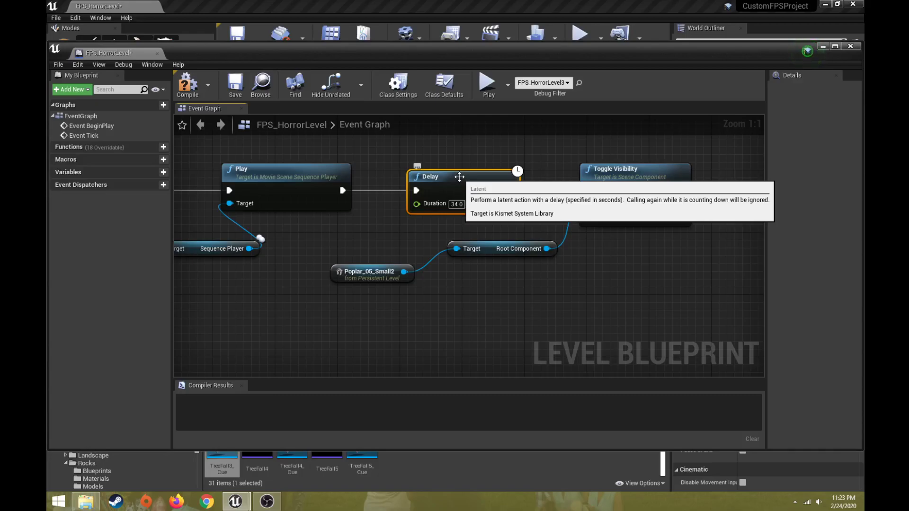
left_click(193, 95)
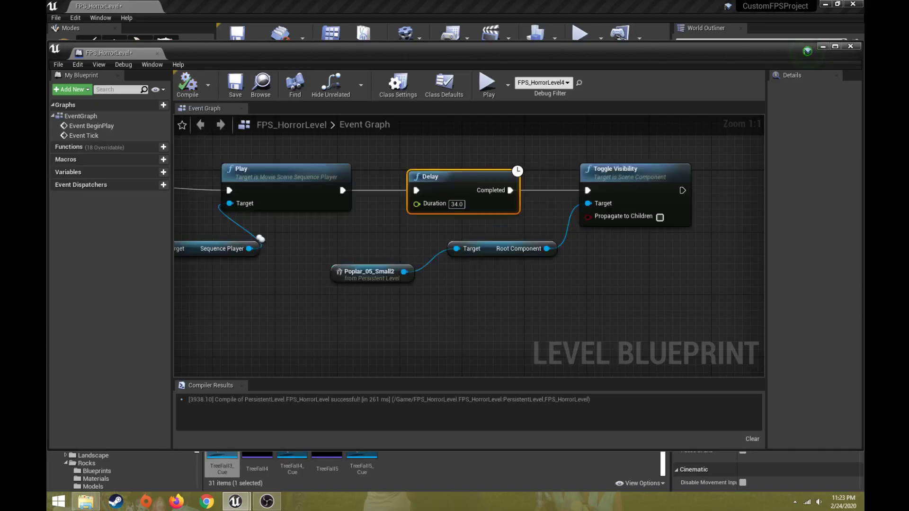
left_click(851, 47)
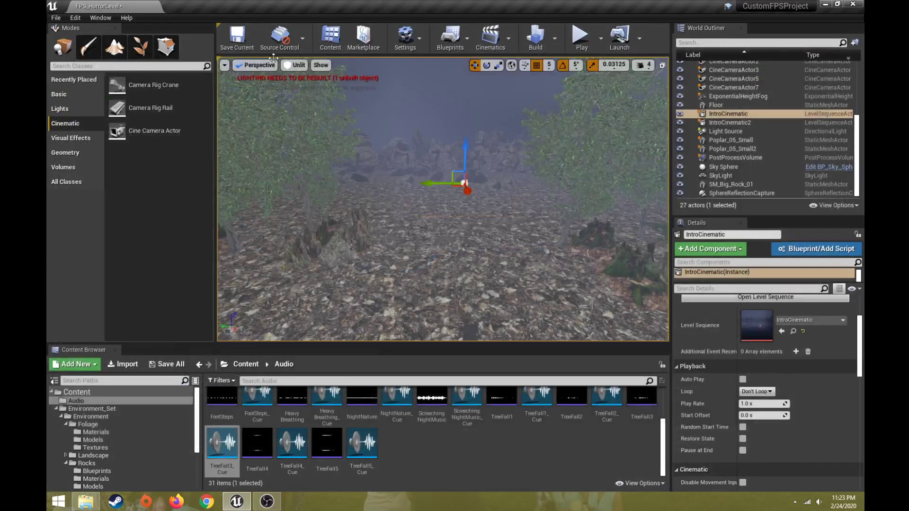
Step: Switch the viewport view mode from Unlit to Lit and bring up IntroCinematic's context menu
left_click(292, 66)
left_click(304, 85)
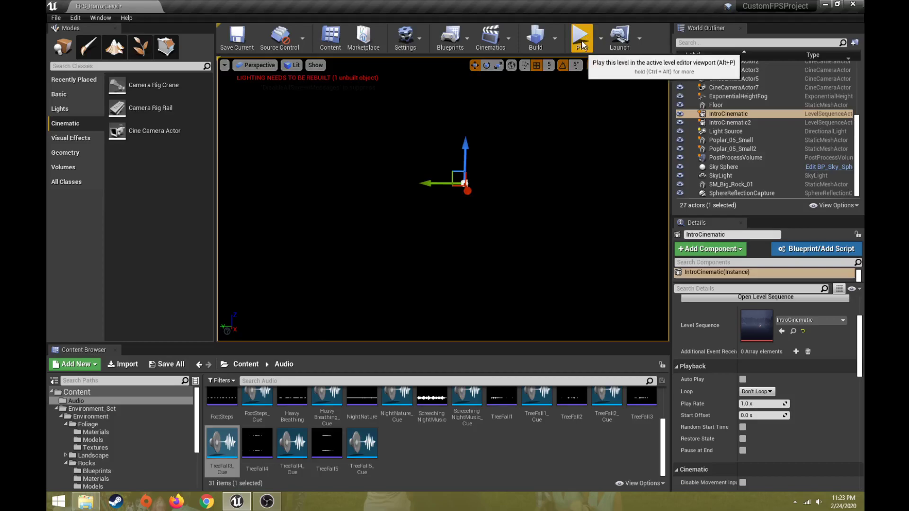
right_click(731, 115)
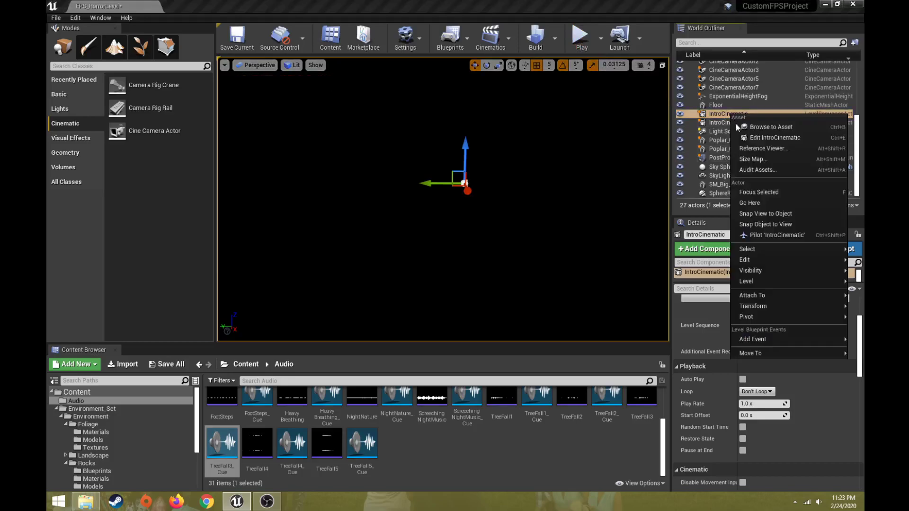
Step: Open IntroCinematic in Sequencer and scrub to frame 0114 with the viewport visible
left_click(771, 138)
left_click_drag(353, 114, 339, 83)
left_click_drag(285, 115, 342, 111)
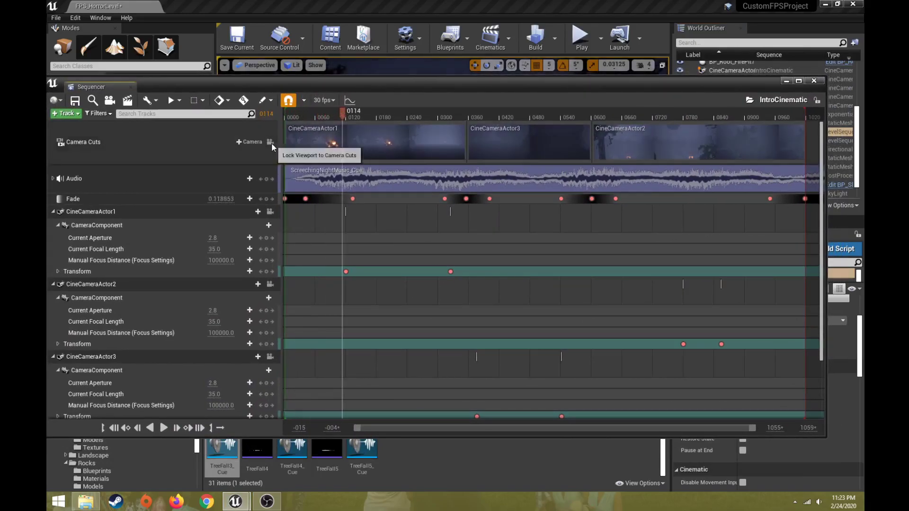
left_click_drag(326, 80, 457, 441)
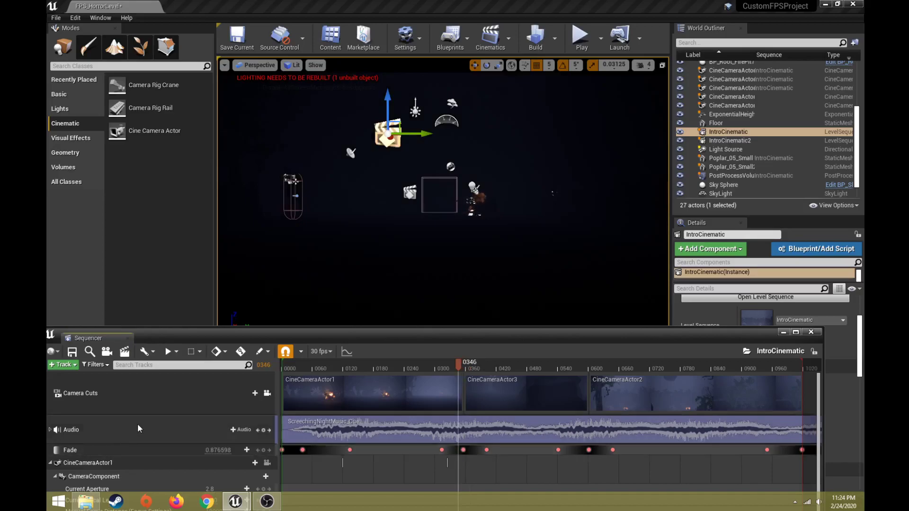
Step: Review the CineCameraActor1, CineCameraActor2, CineCameraActor3 and Poplar_05_Small tracks
left_click_drag(453, 341, 460, 112)
left_click(121, 234)
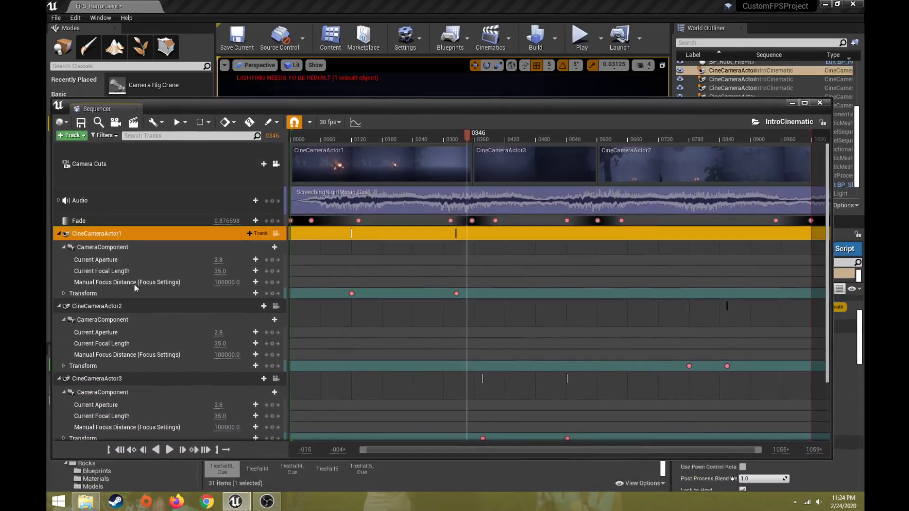
left_click(142, 307)
left_click(142, 379)
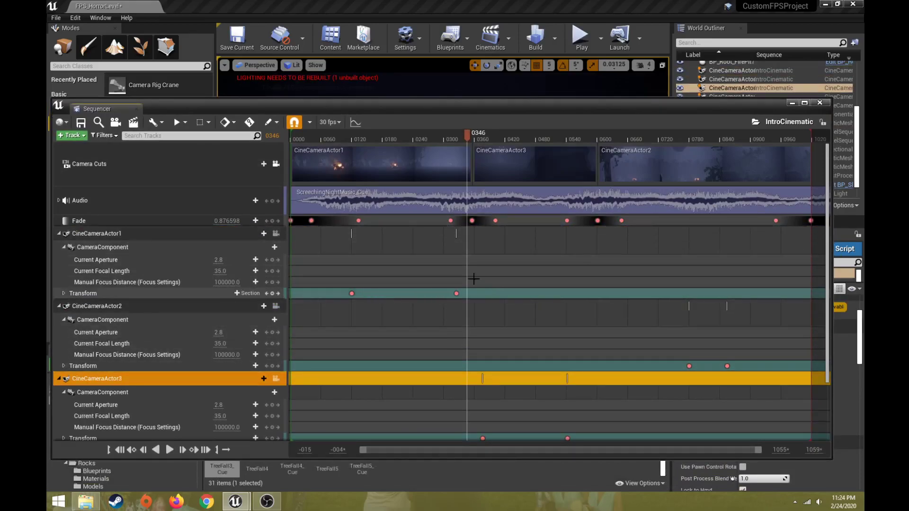
scroll(445, 284, "down", 4)
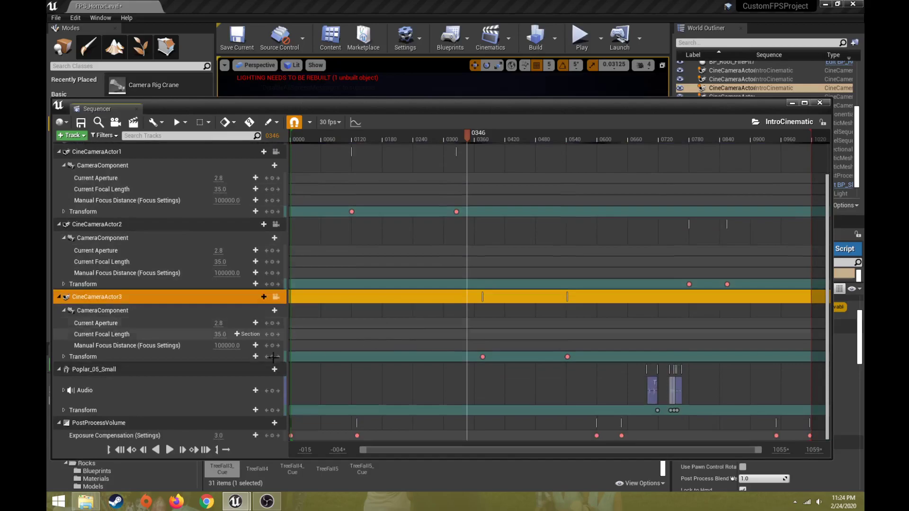
left_click(203, 371)
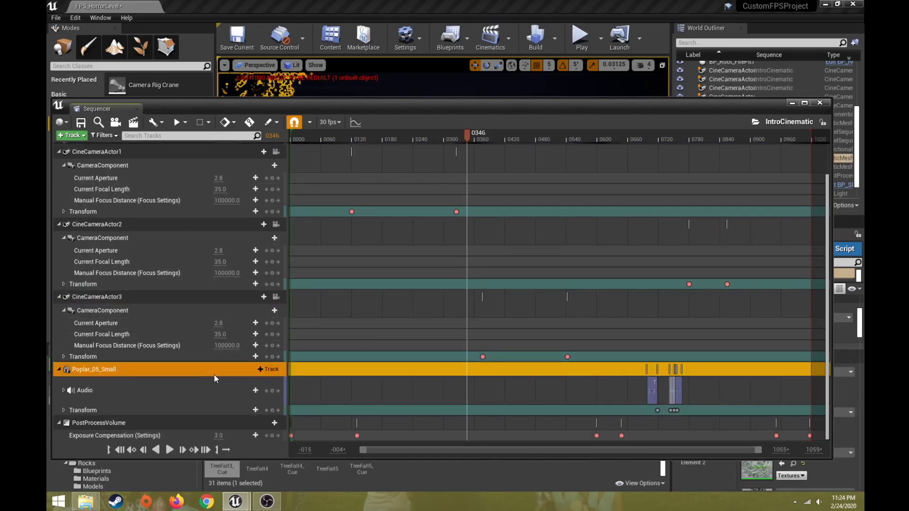
Step: Scrub the sequence through frames 0636, 0707 and 0699, widen the timeline, then return to 0056
left_click_drag(468, 134, 664, 340)
left_click(664, 344)
left_click_drag(690, 344, 654, 344)
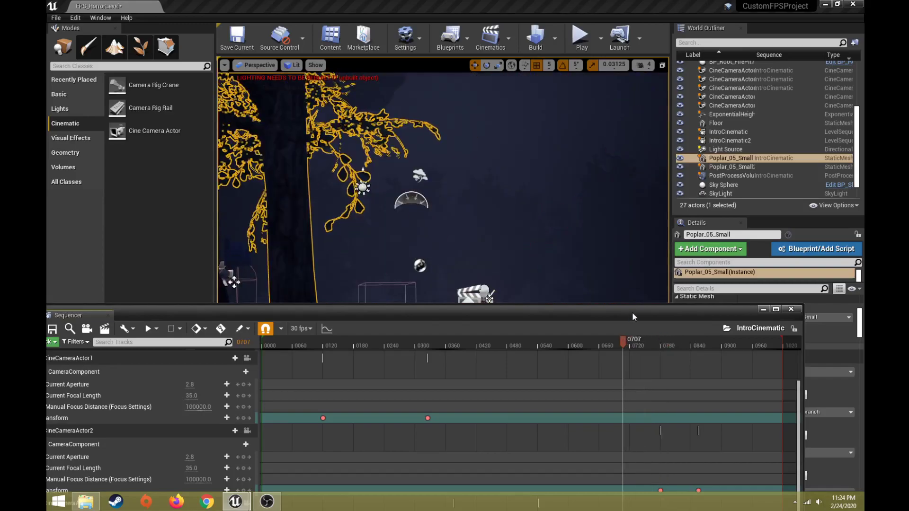
left_click_drag(631, 312, 674, 129)
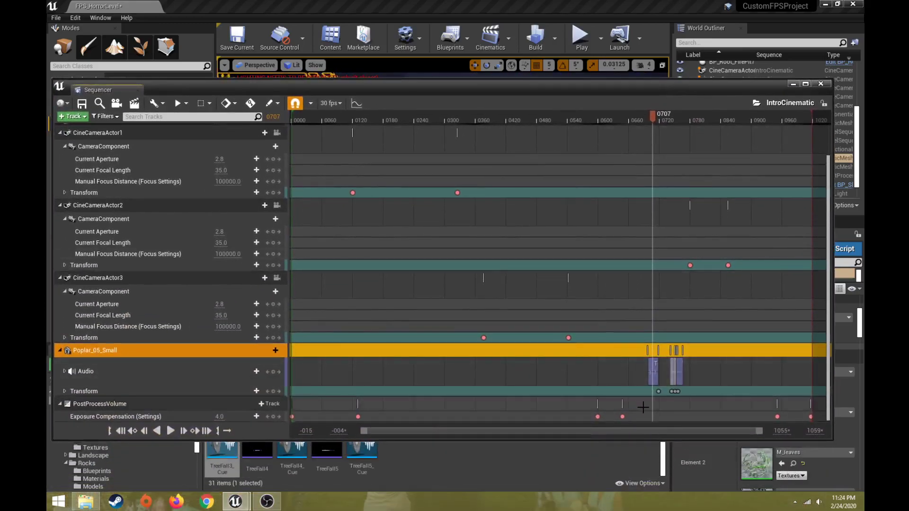
scroll(664, 372, "up", 4, "ctrl")
scroll(665, 372, "up", 3, "ctrl")
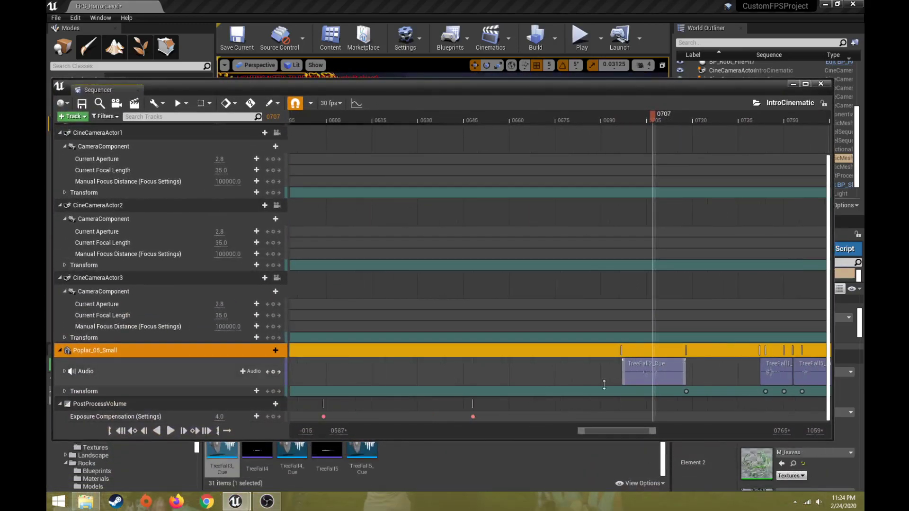
left_click_drag(613, 430, 624, 430)
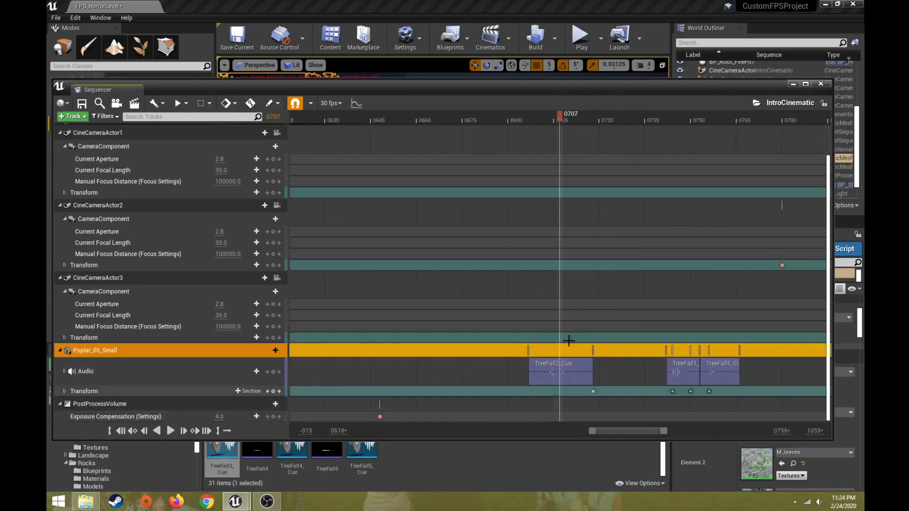
left_click_drag(558, 113, 637, 142)
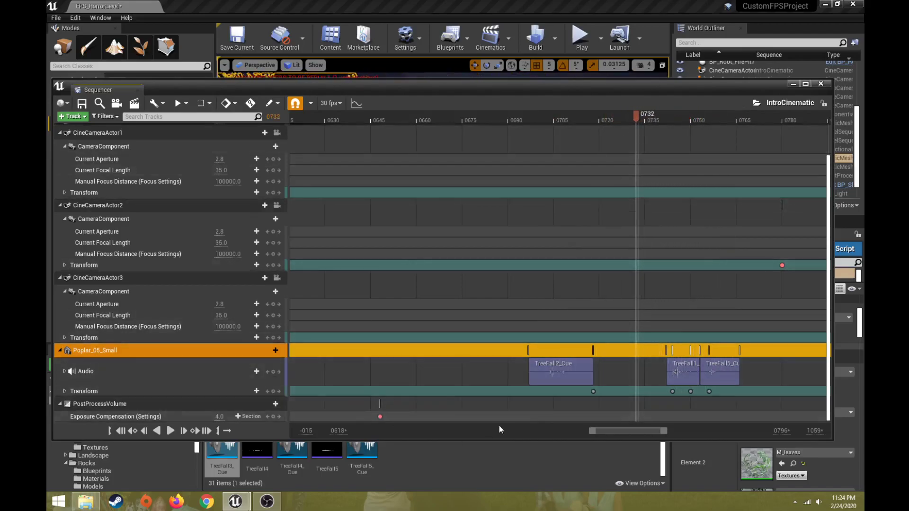
left_click_drag(589, 431, 343, 432)
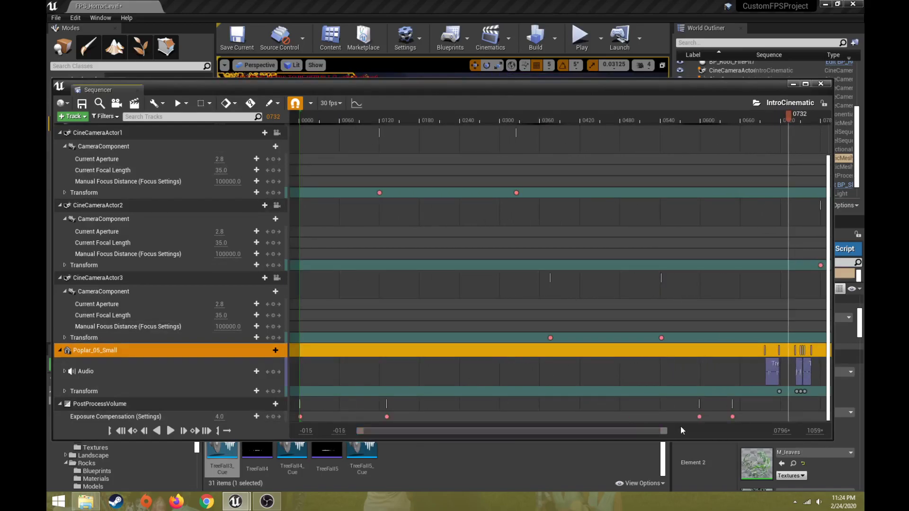
left_click_drag(661, 430, 791, 439)
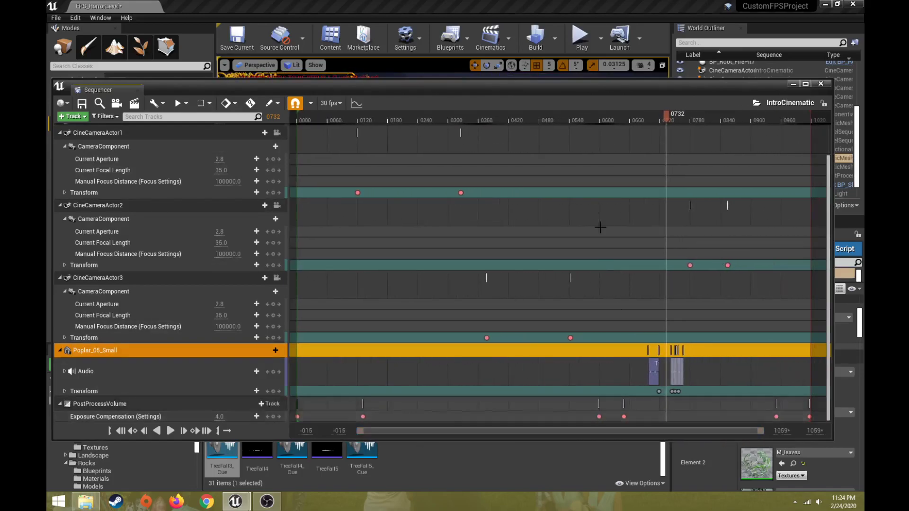
left_click_drag(617, 121, 547, 180)
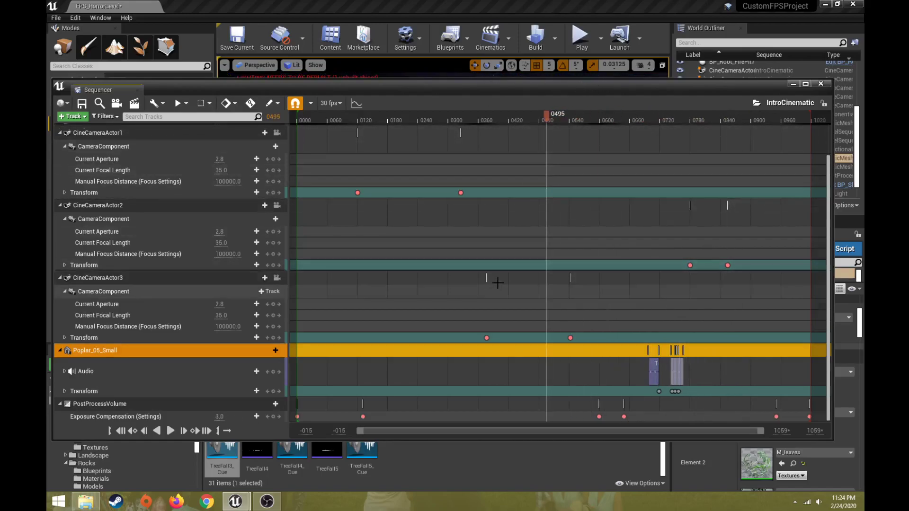
scroll(501, 282, "up", 3)
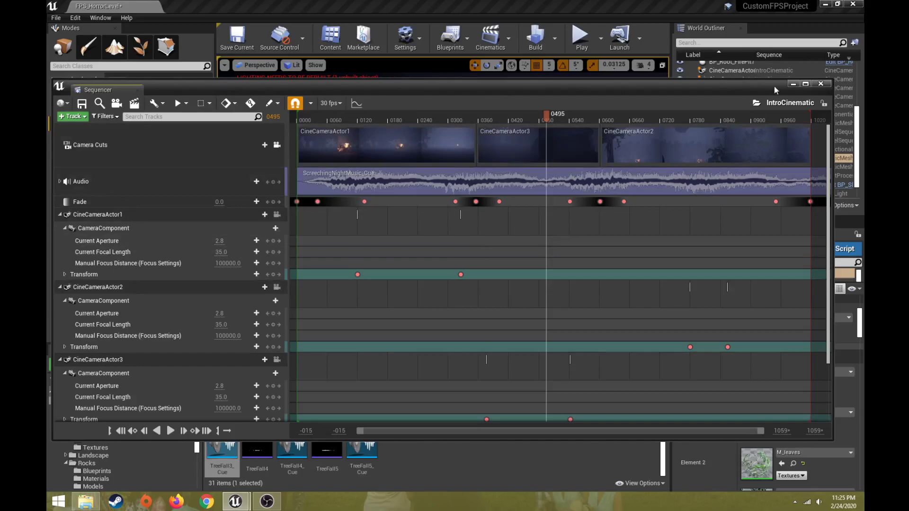
Step: Close Sequencer and set SM_Big_Rock_01's Mobility to Movable
left_click(820, 85)
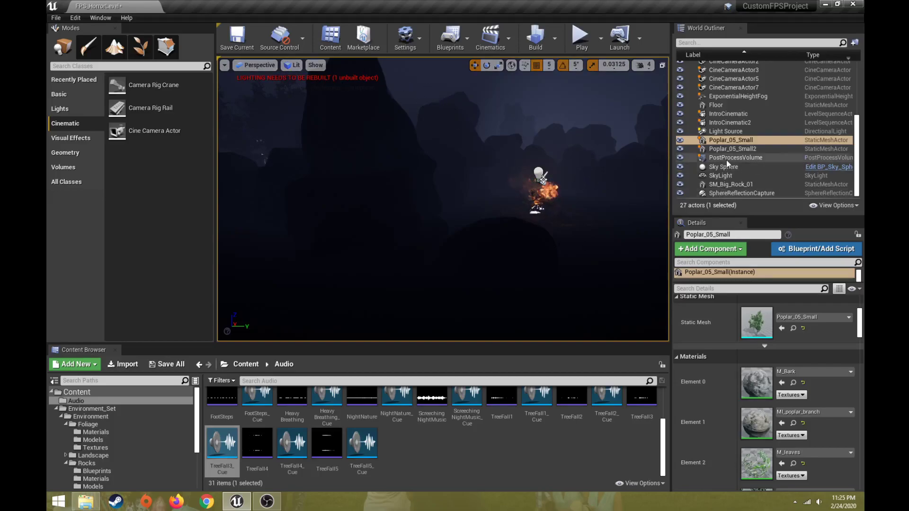
right_click_drag(470, 177, 539, 147)
left_click(729, 185)
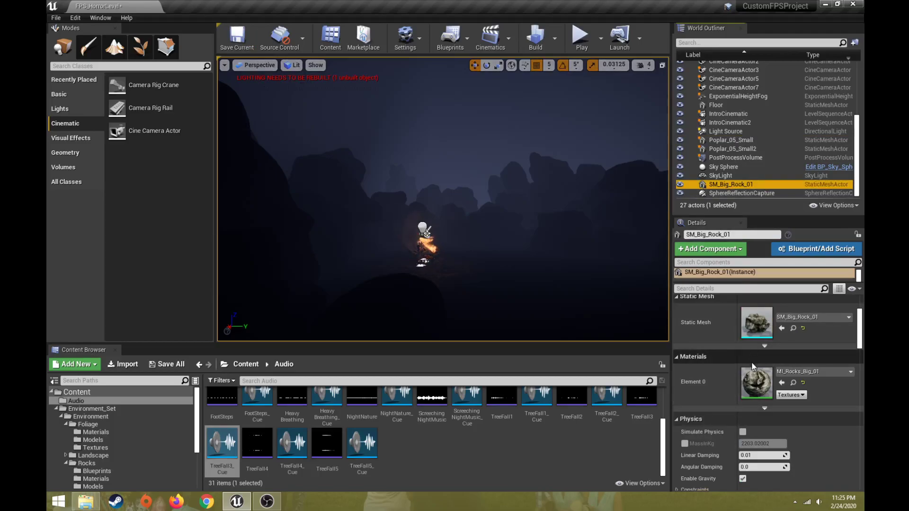
scroll(753, 366, "up", 3)
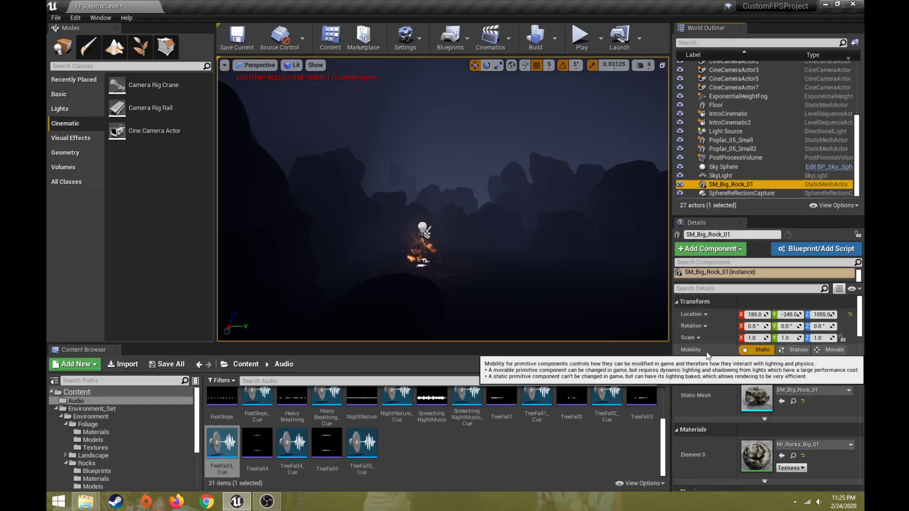
left_click(799, 350)
left_click(831, 350)
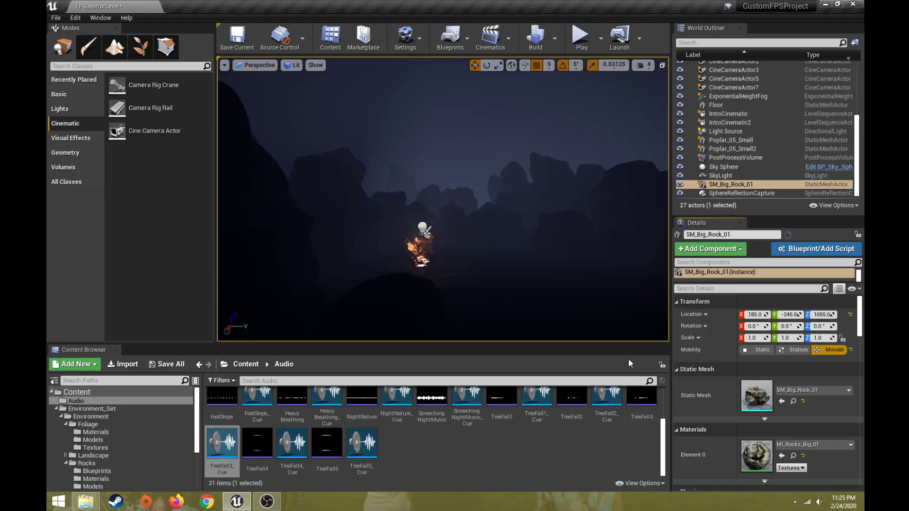
Step: Play the level in the editor and take control of the first-person view
left_click(580, 36)
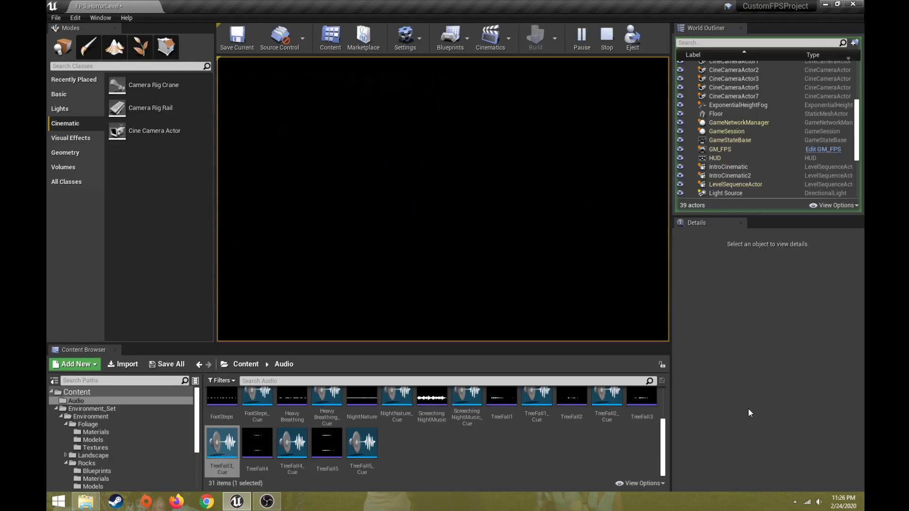
left_click(517, 198)
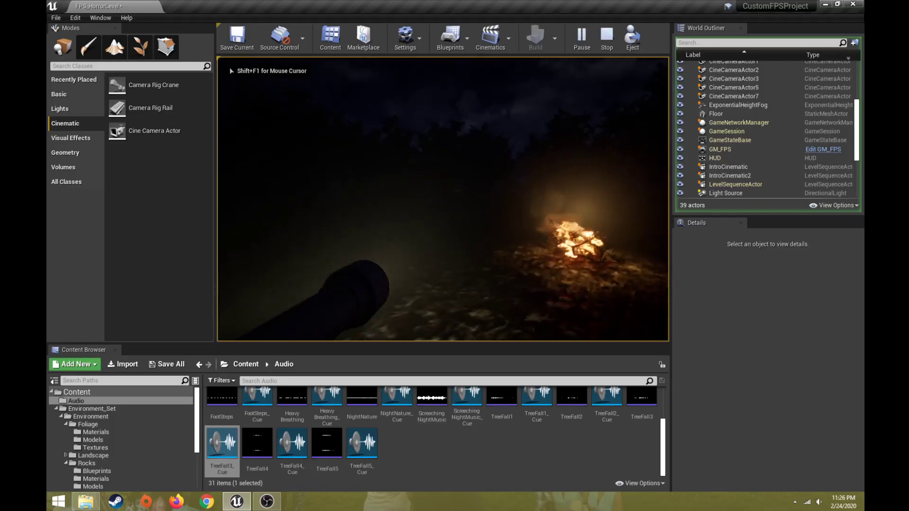